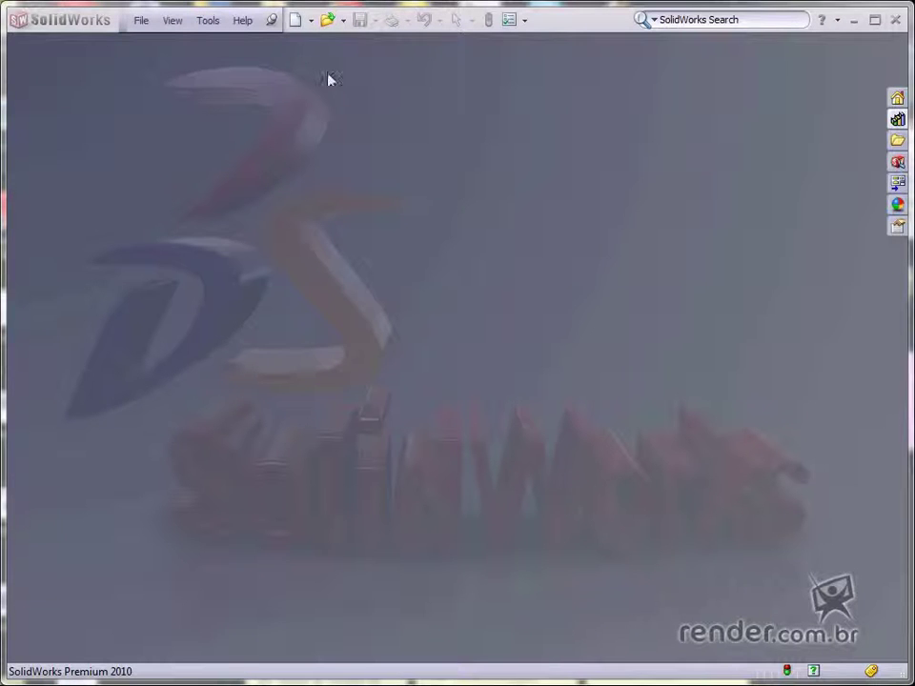
Step: Create a drawing from the Render-A3 template and place the Skate assembly's front view on it
click(300, 26)
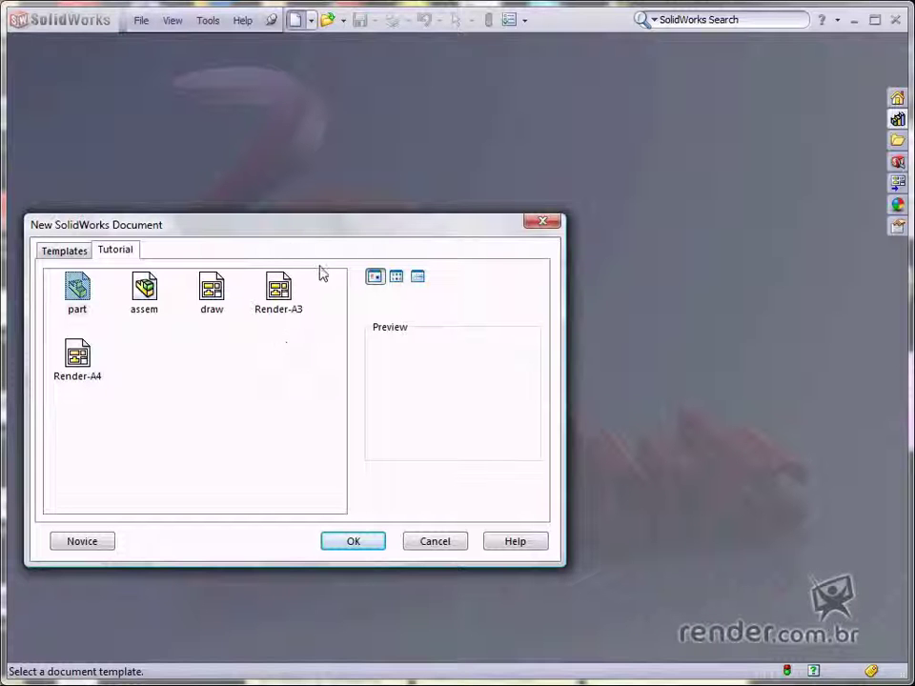
double_click(280, 315)
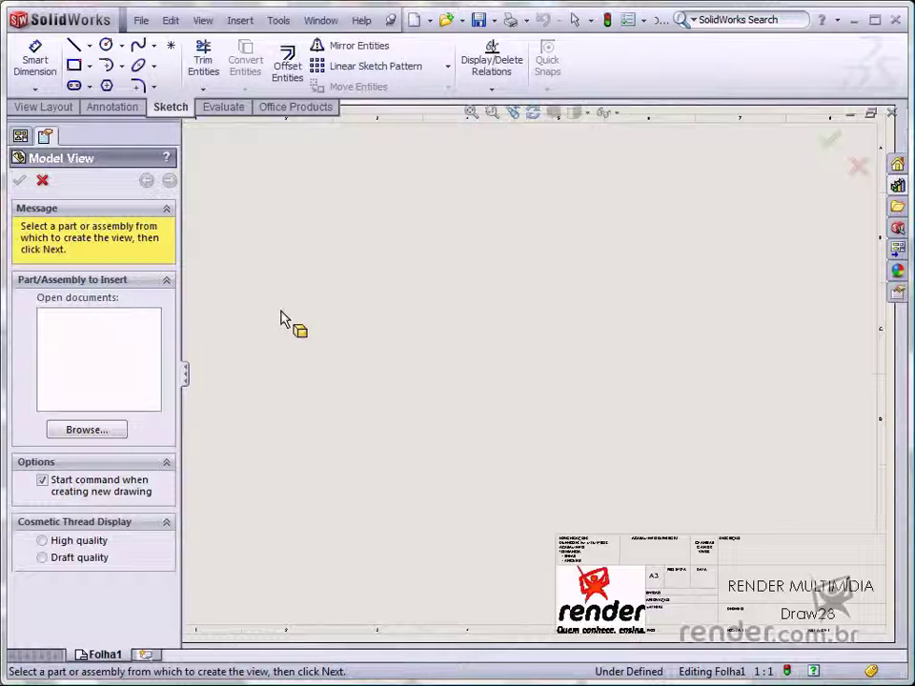
click(104, 431)
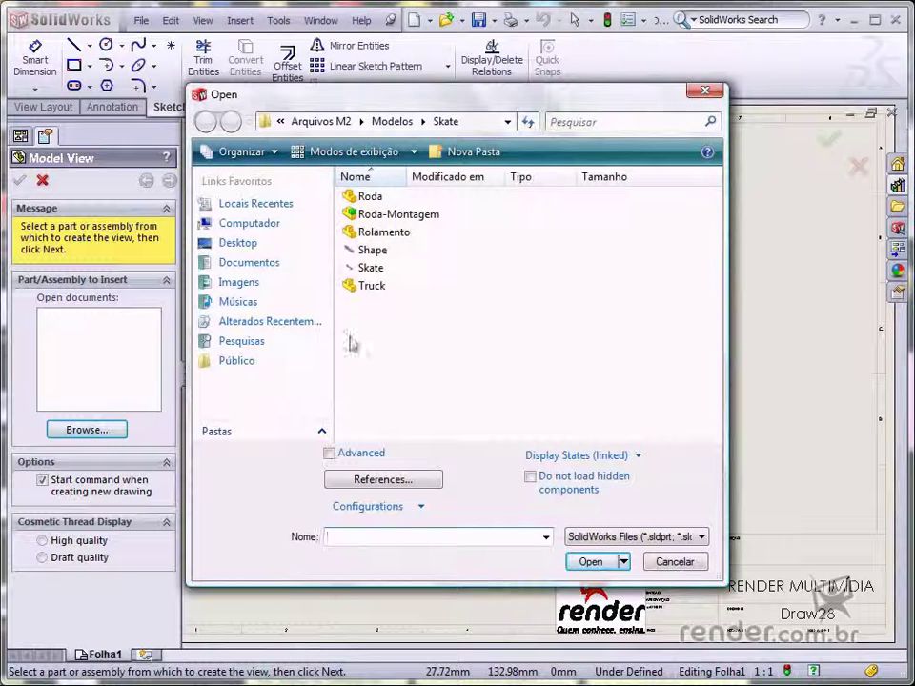
double_click(375, 269)
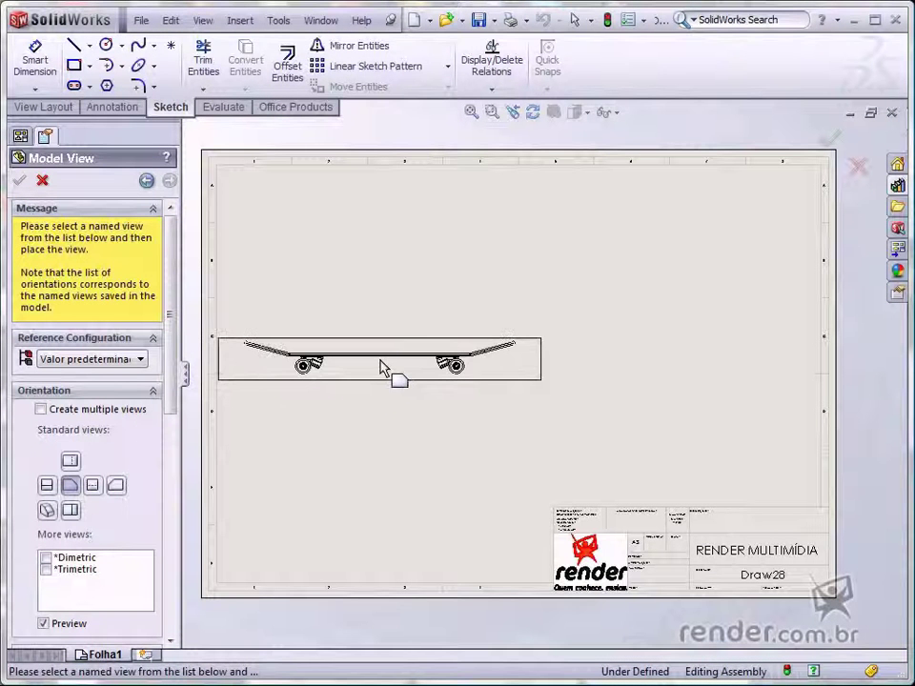
click(380, 368)
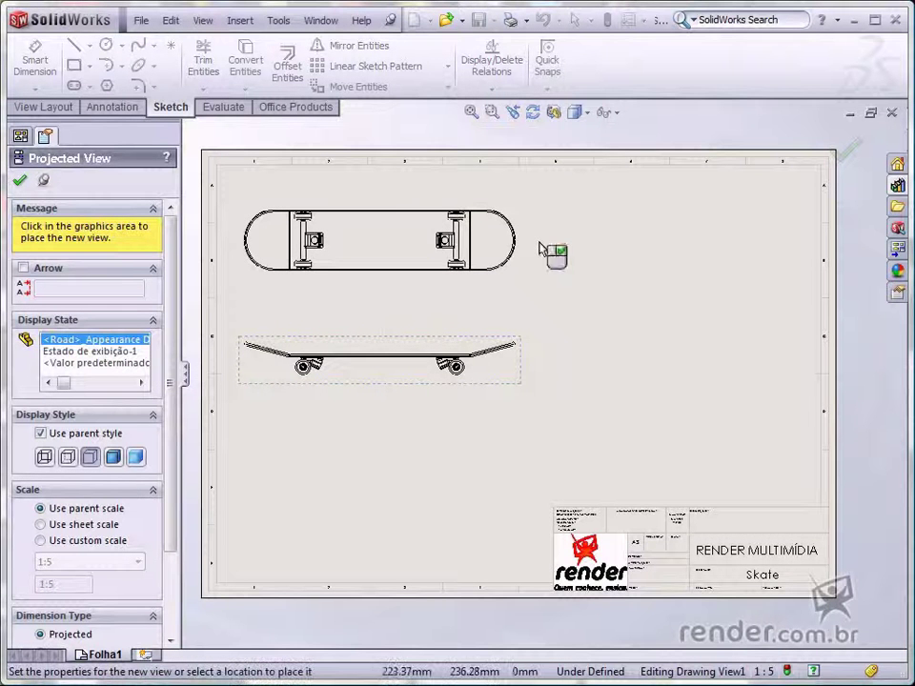
Step: Place the isometric projection and move Drawing View3 to the sheet's right side
scroll(603, 210, up, 1)
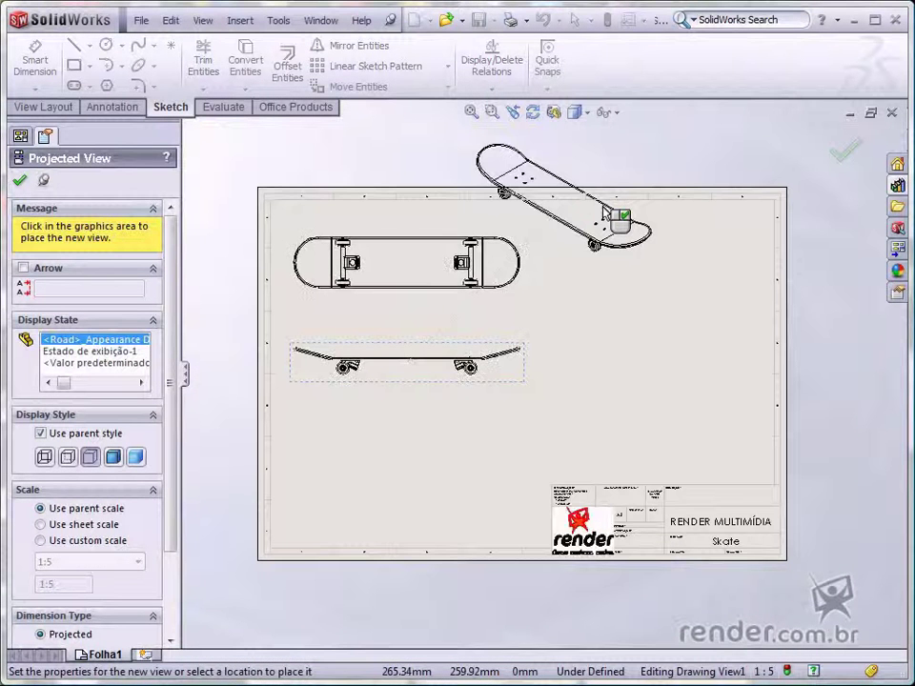
click(603, 210)
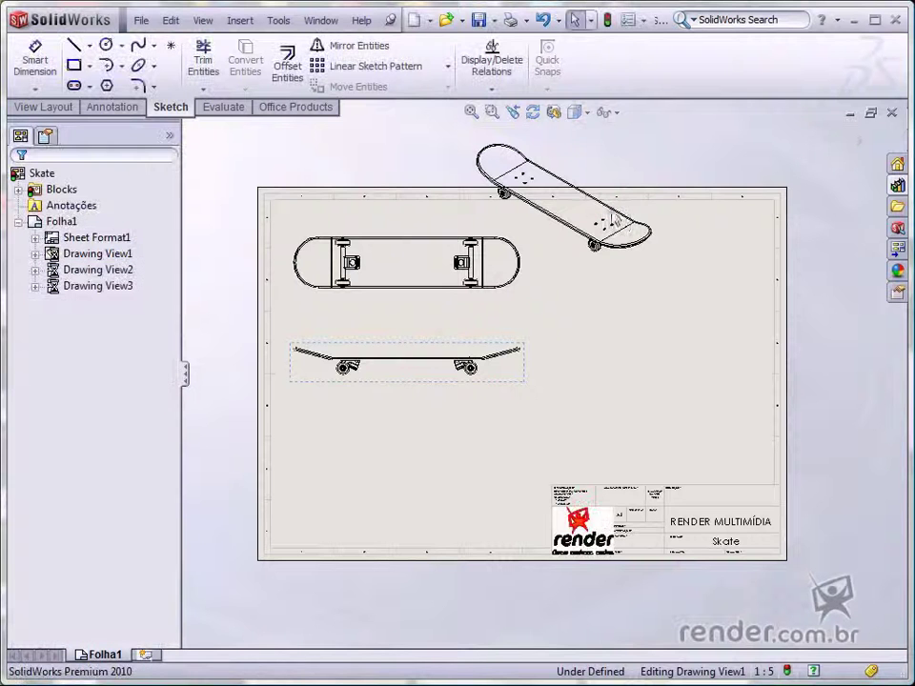
drag(633, 286, 715, 428)
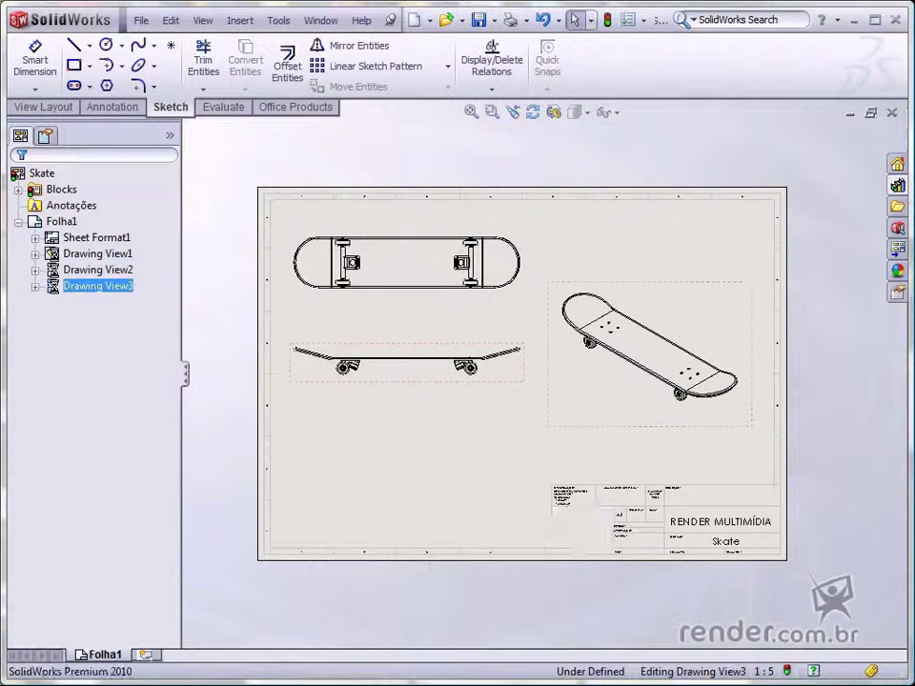
click(811, 423)
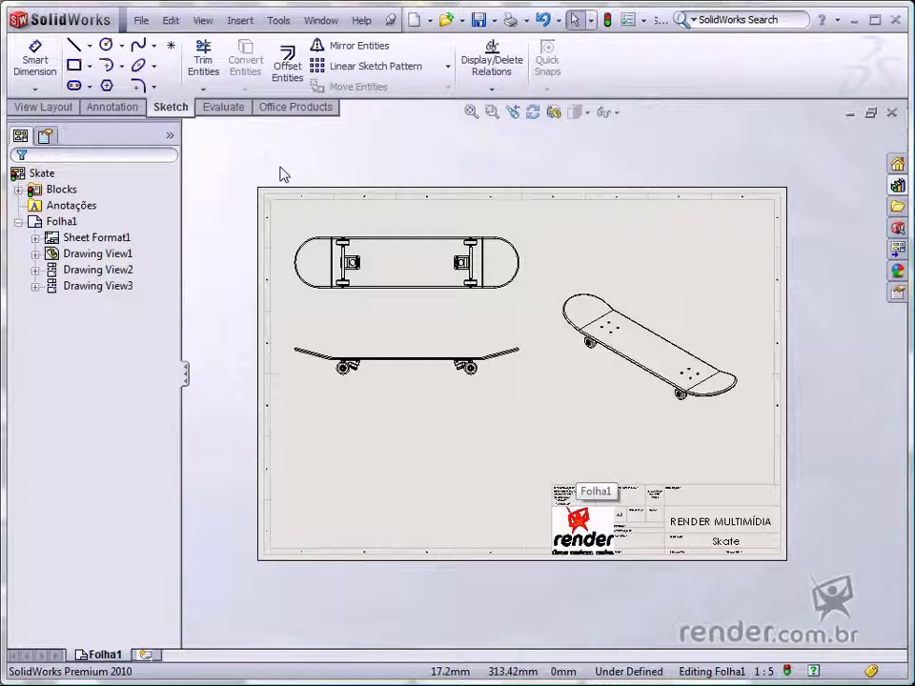
Step: Add a Shaded With Edges projected view from Drawing View1 and move it to the lower left
click(241, 20)
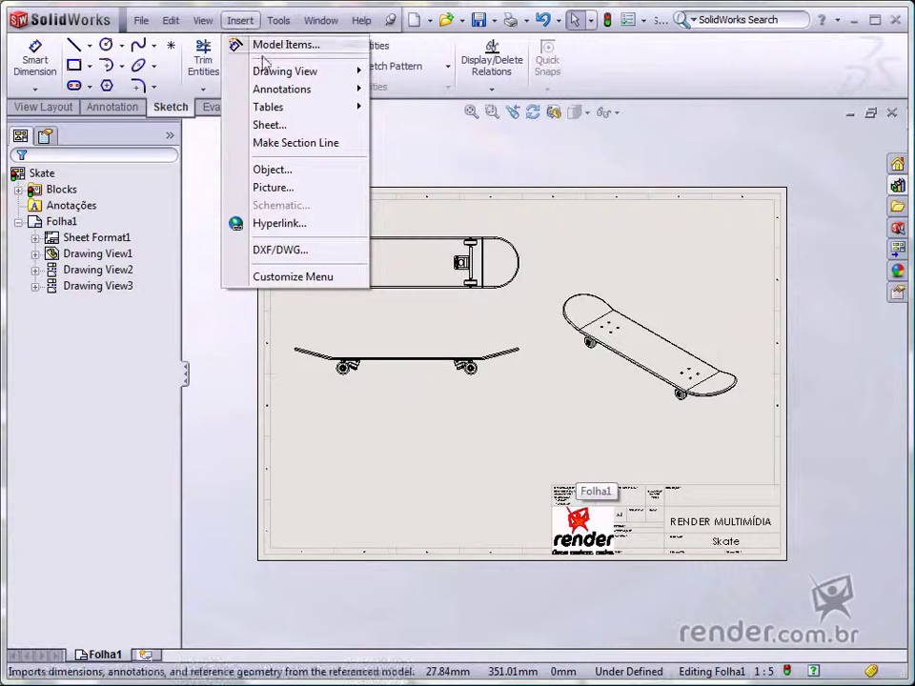
mouse_move(335, 84)
click(379, 89)
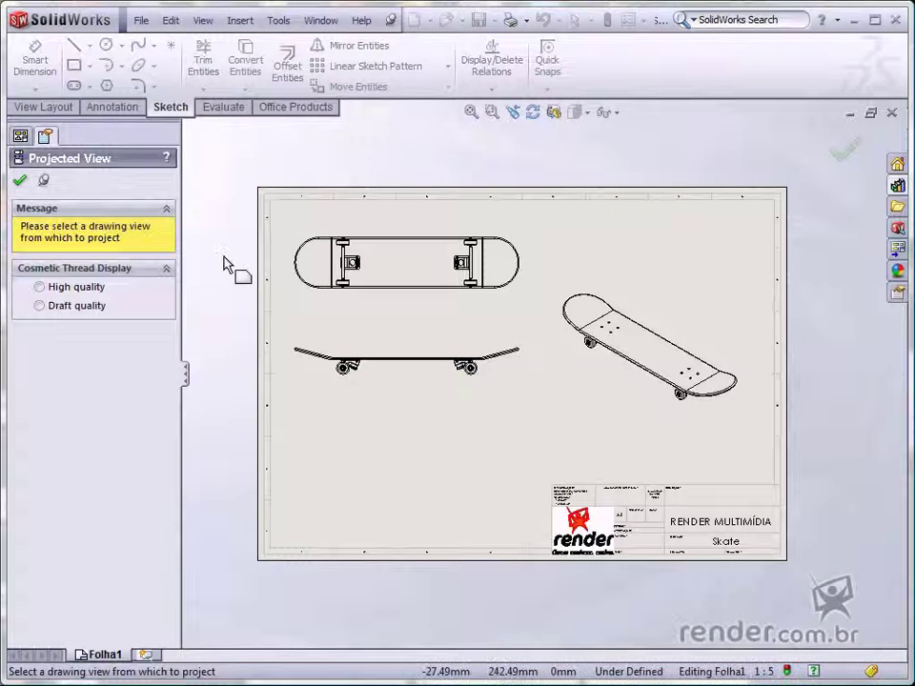
click(377, 384)
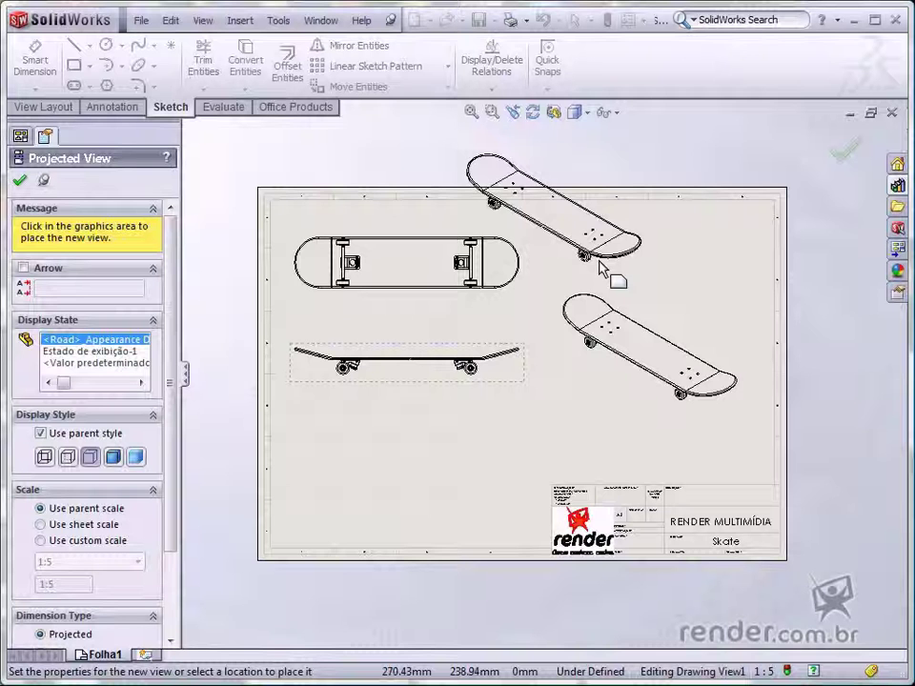
click(115, 458)
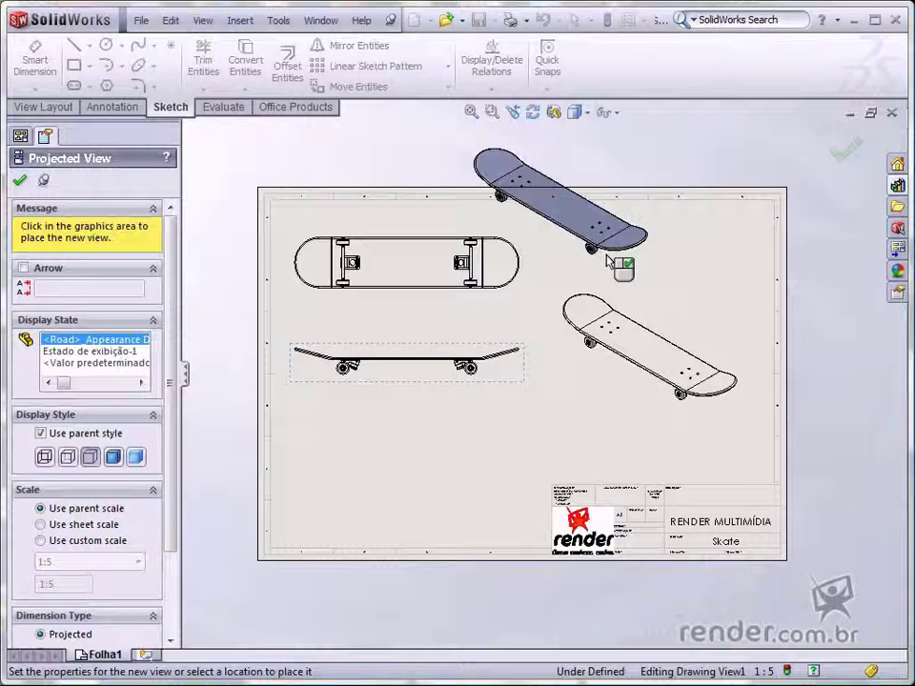
click(712, 283)
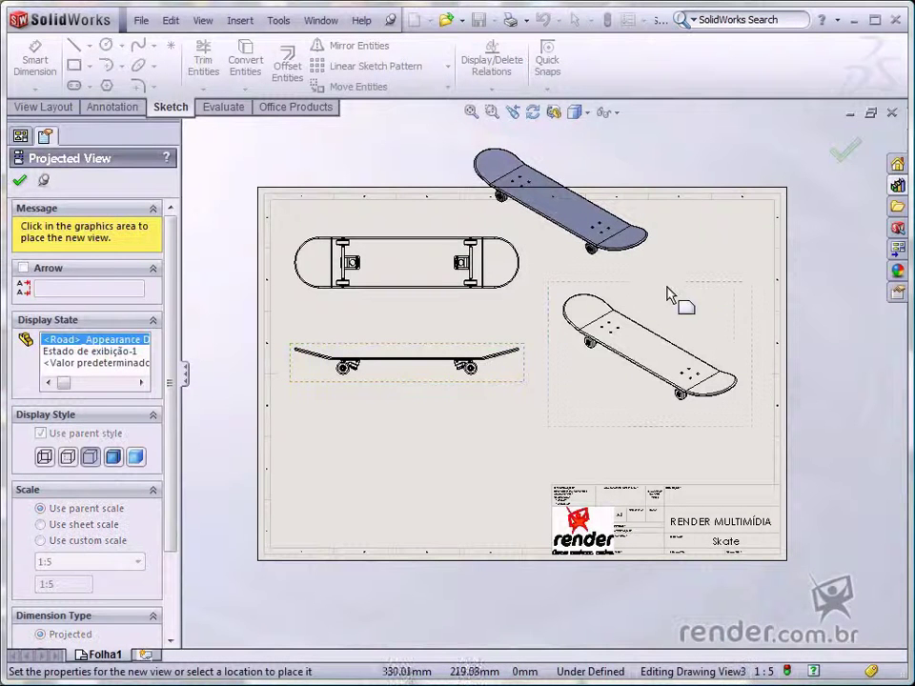
click(484, 200)
mouse_move(465, 212)
mouse_down()
mouse_move(455, 272)
mouse_move(404, 398)
mouse_move(359, 449)
mouse_move(311, 476)
mouse_move(281, 468)
mouse_up()
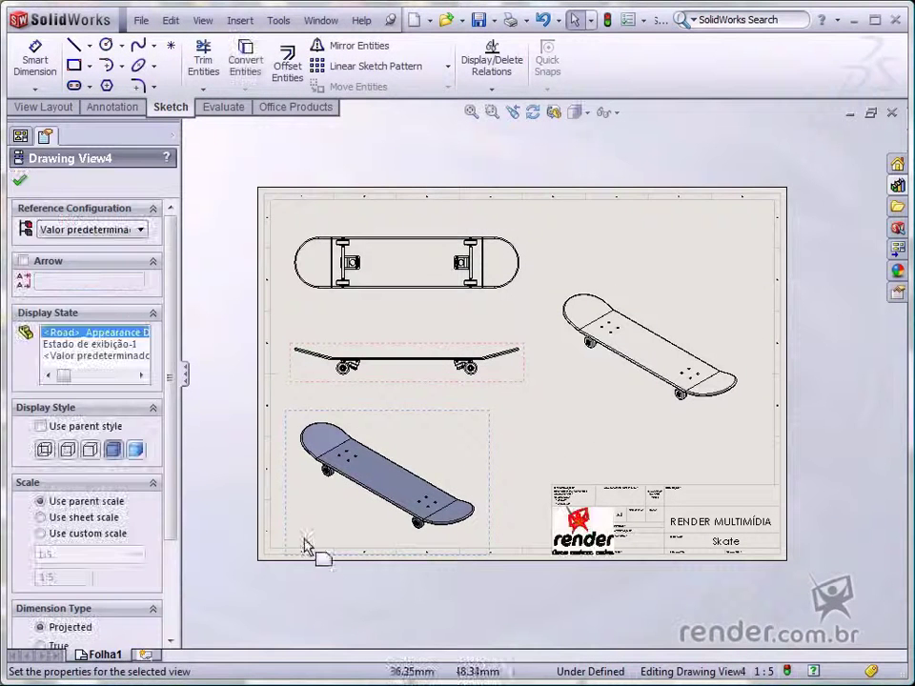
click(331, 575)
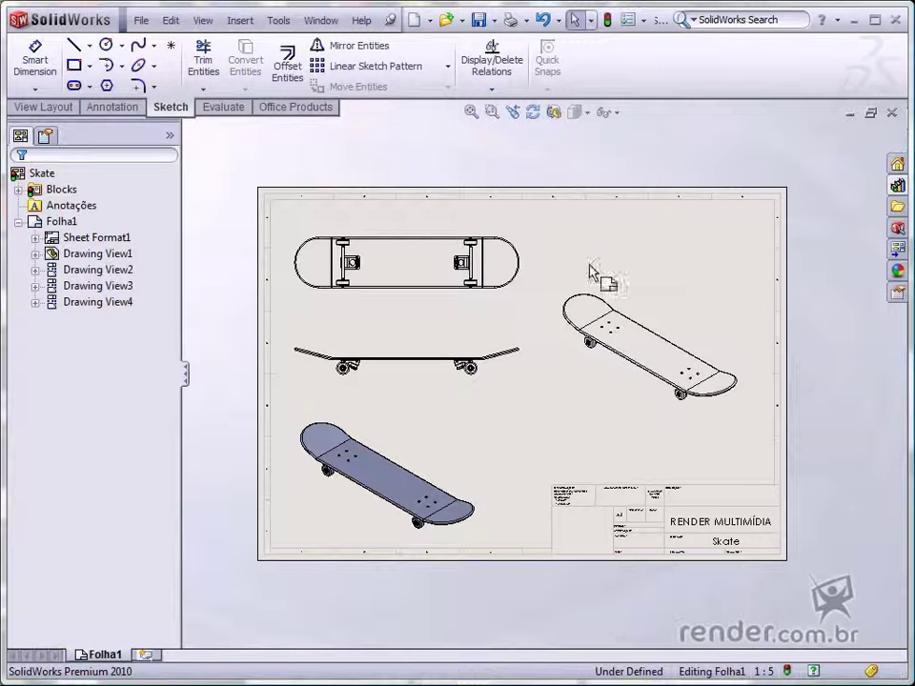
Step: Enable Show in exploded state in Drawing View3's properties
click(647, 345)
right_click(649, 347)
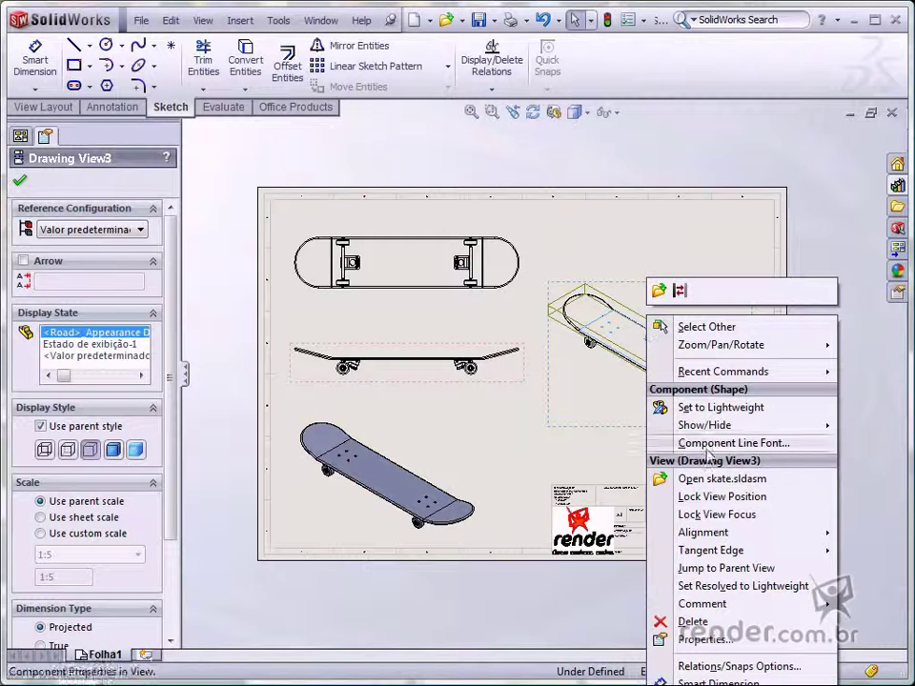
click(690, 639)
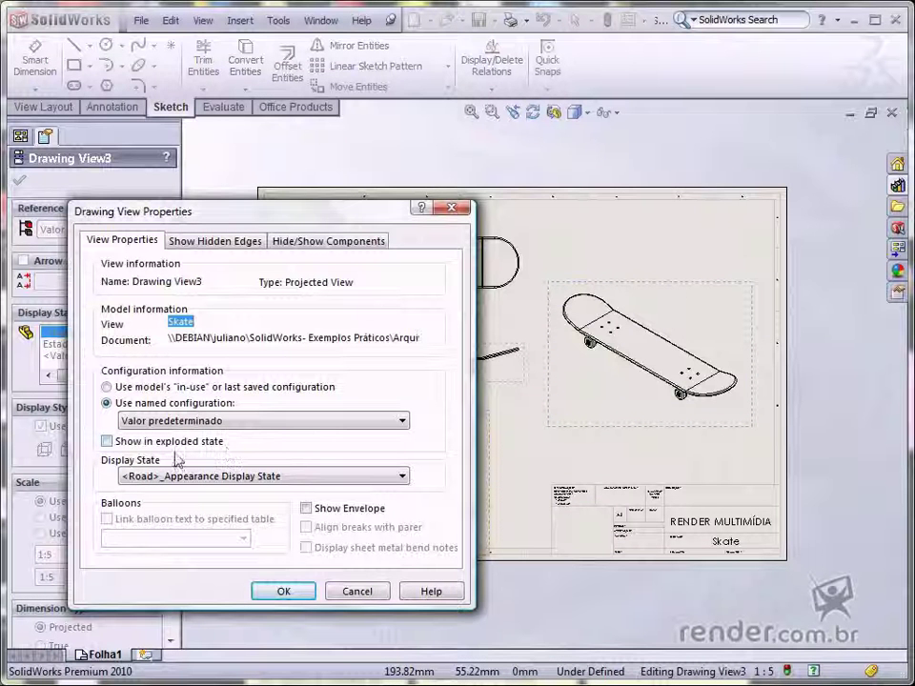
click(281, 590)
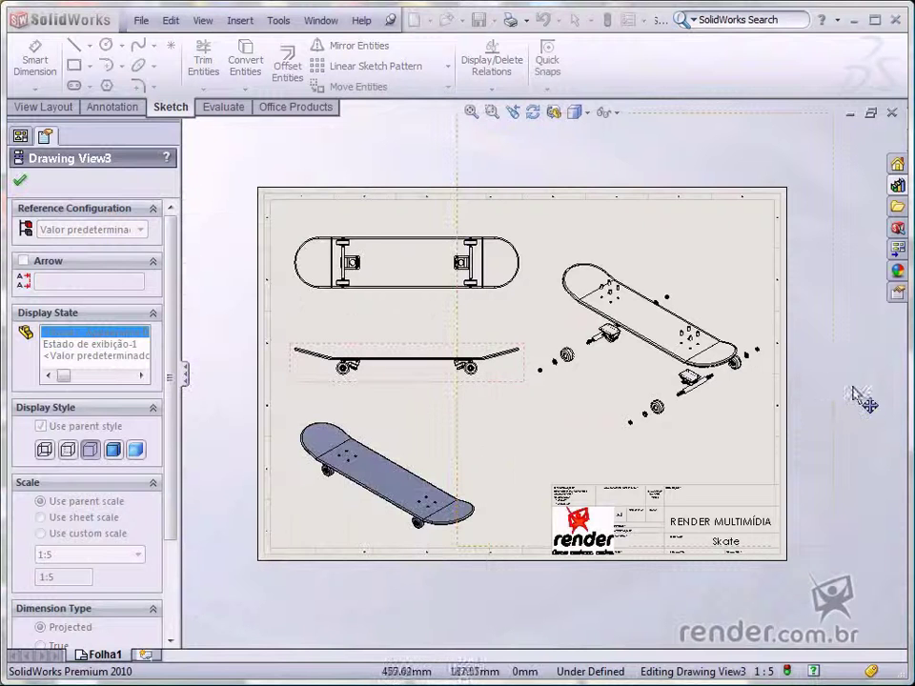
click(858, 391)
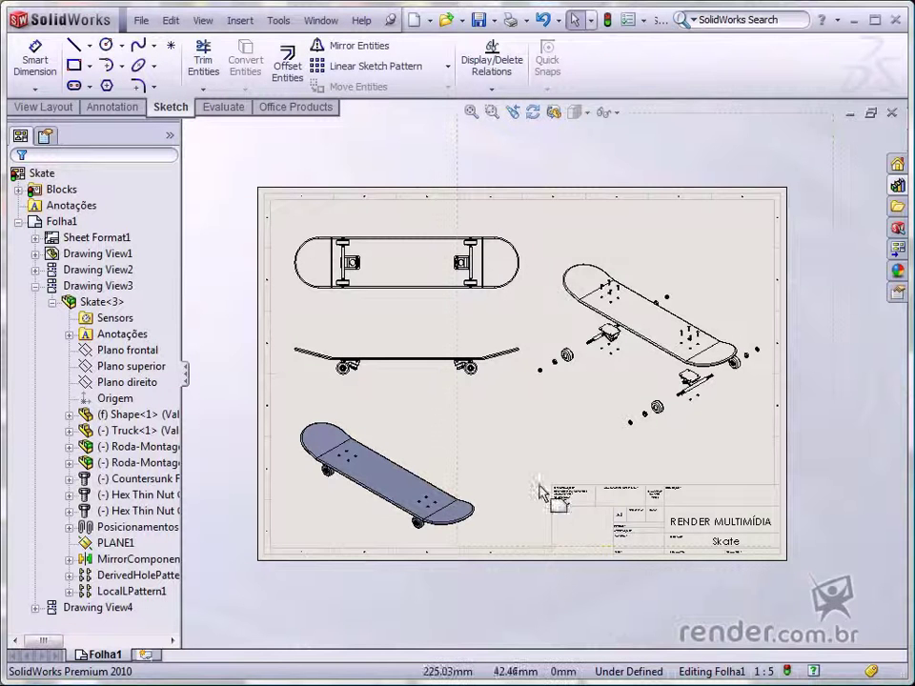
Step: Auto-balloon the exploded view with the balloons arranged in a row along the top
click(240, 20)
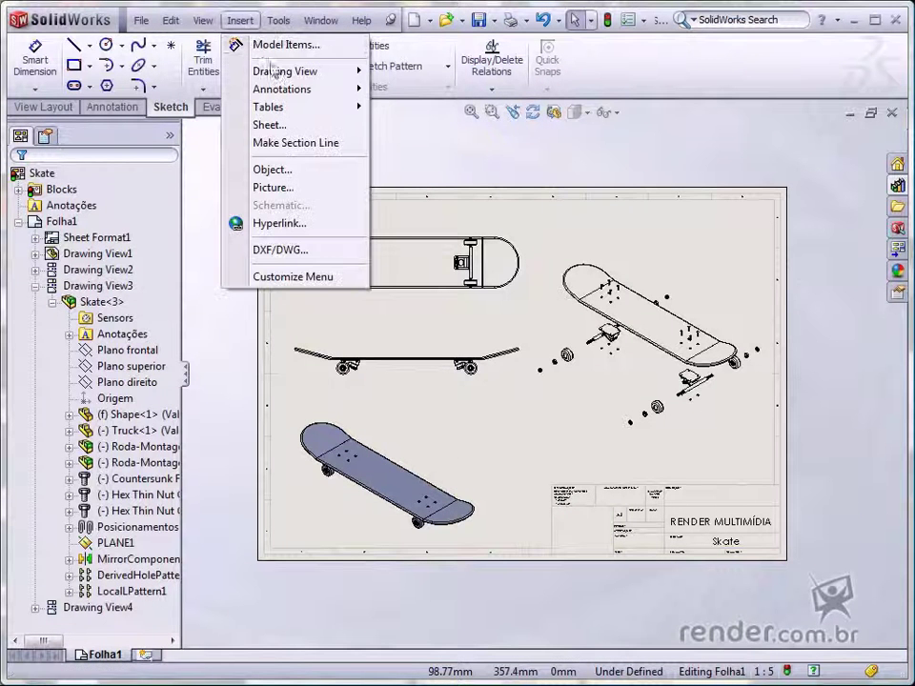
mouse_move(350, 93)
click(400, 125)
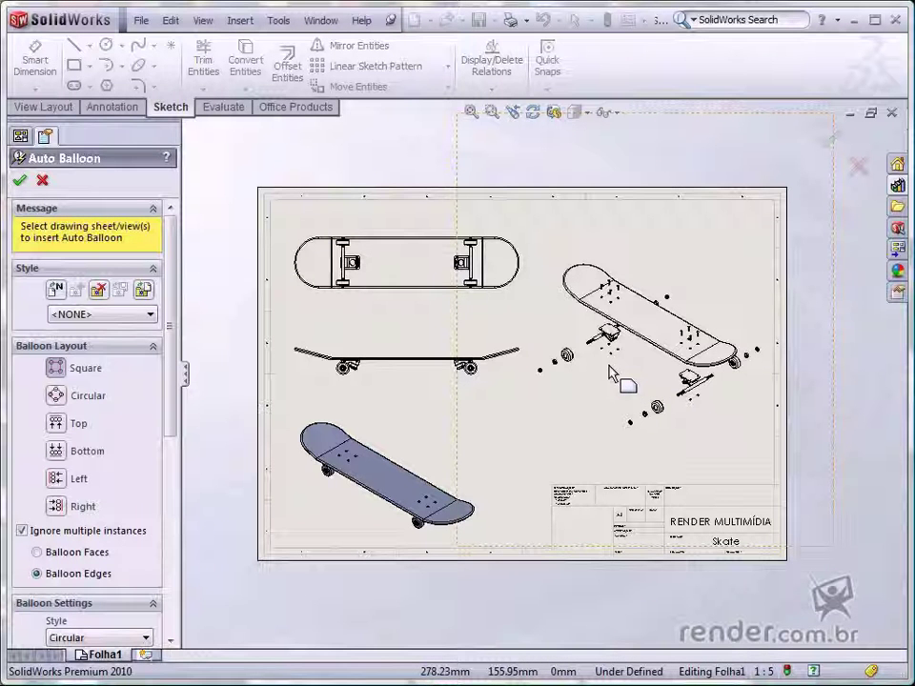
click(636, 353)
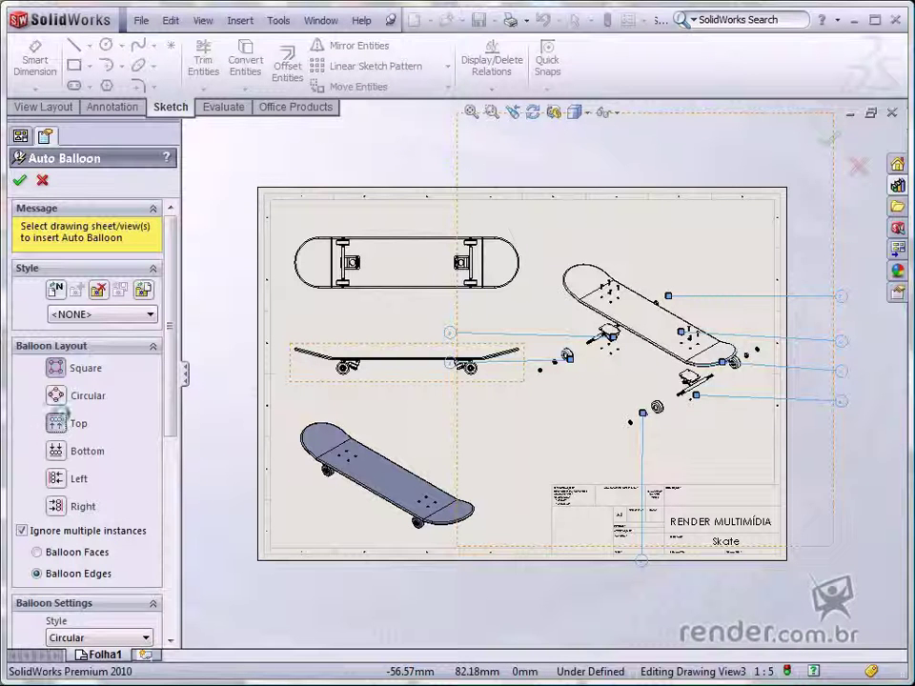
click(56, 421)
click(19, 180)
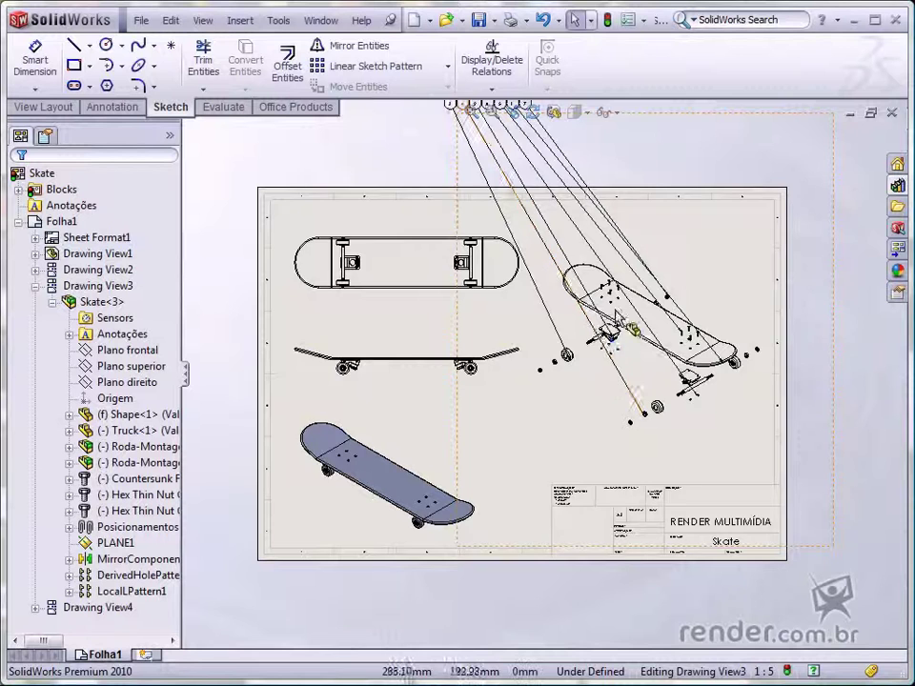
Step: Attach balloon 7 to the remaining skateboard part at the end of the row
scroll(534, 377, up, 2)
scroll(534, 178, down, 2)
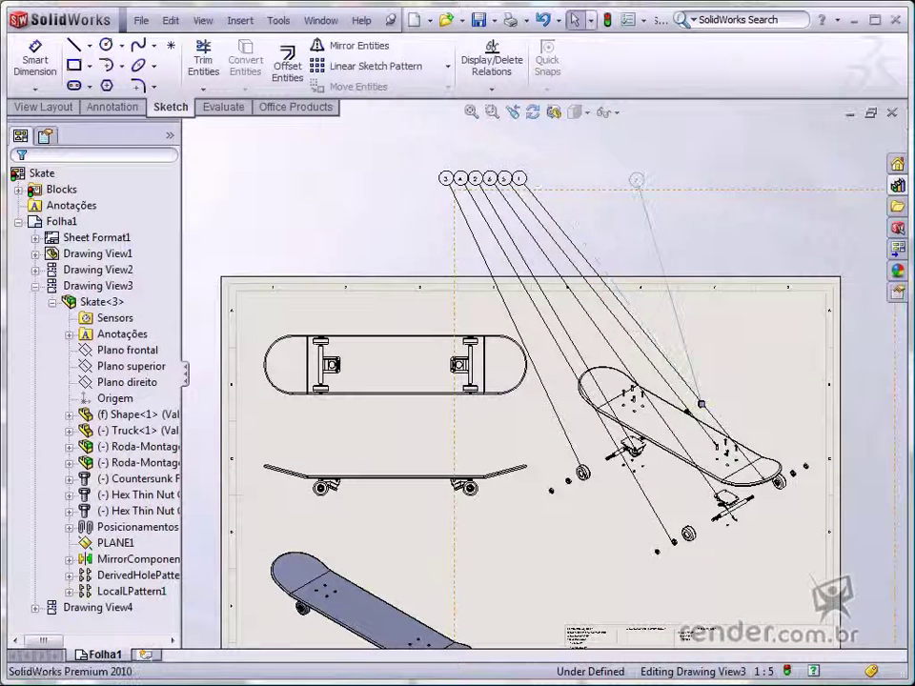
click(637, 181)
key(Escape)
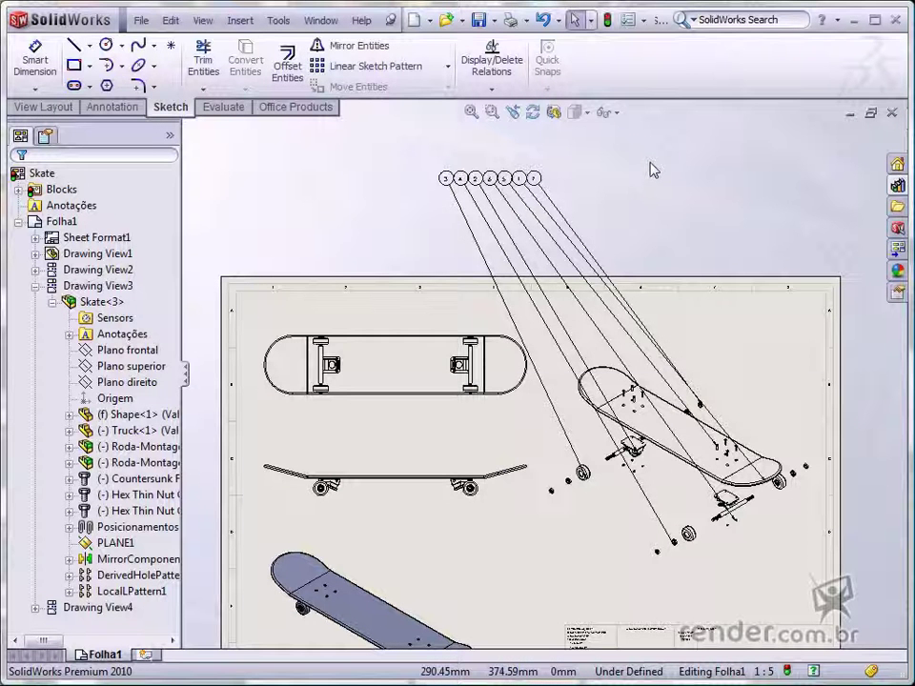
Step: Group the seven balloons and move the group onto the sheet above the exploded view
drag(651, 164, 427, 197)
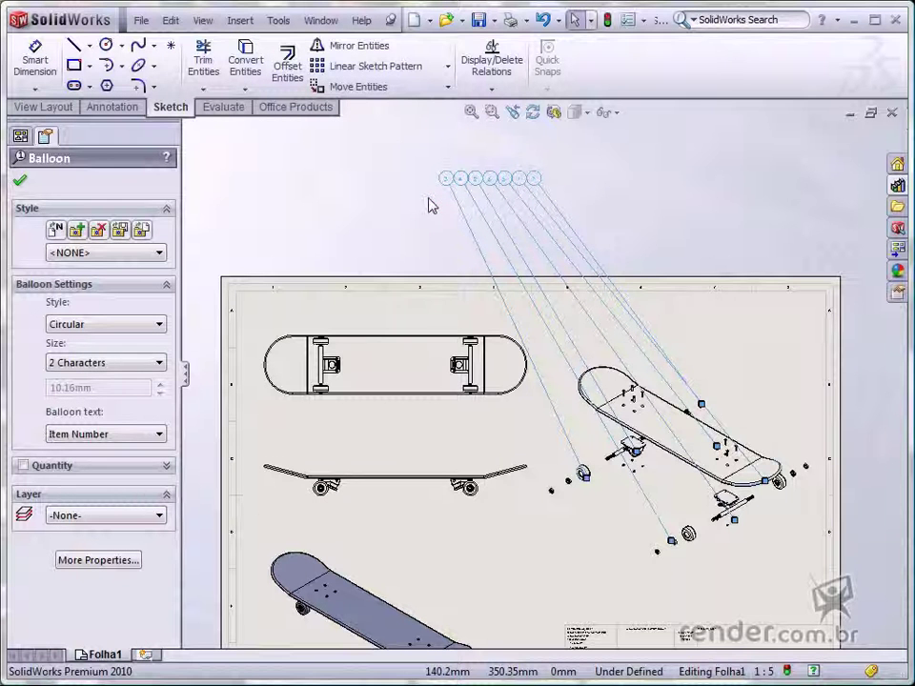
right_click(734, 162)
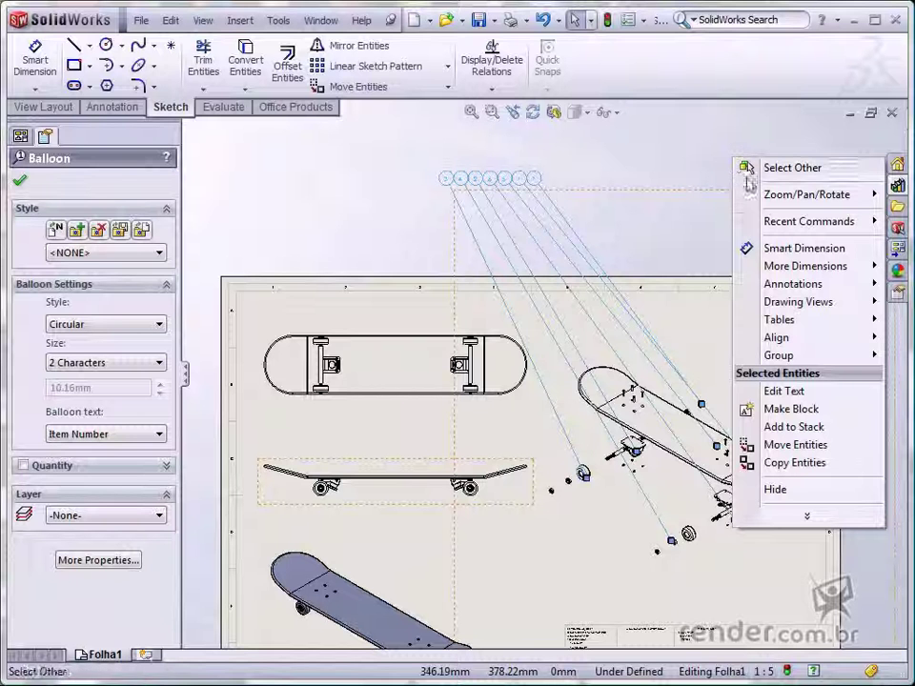
mouse_move(779, 361)
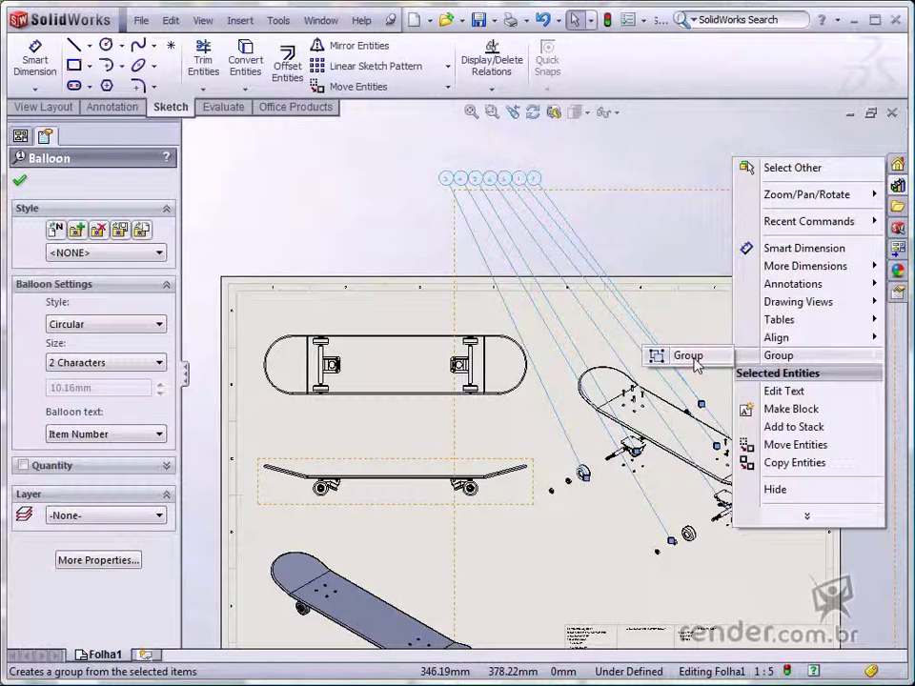
click(689, 357)
click(607, 185)
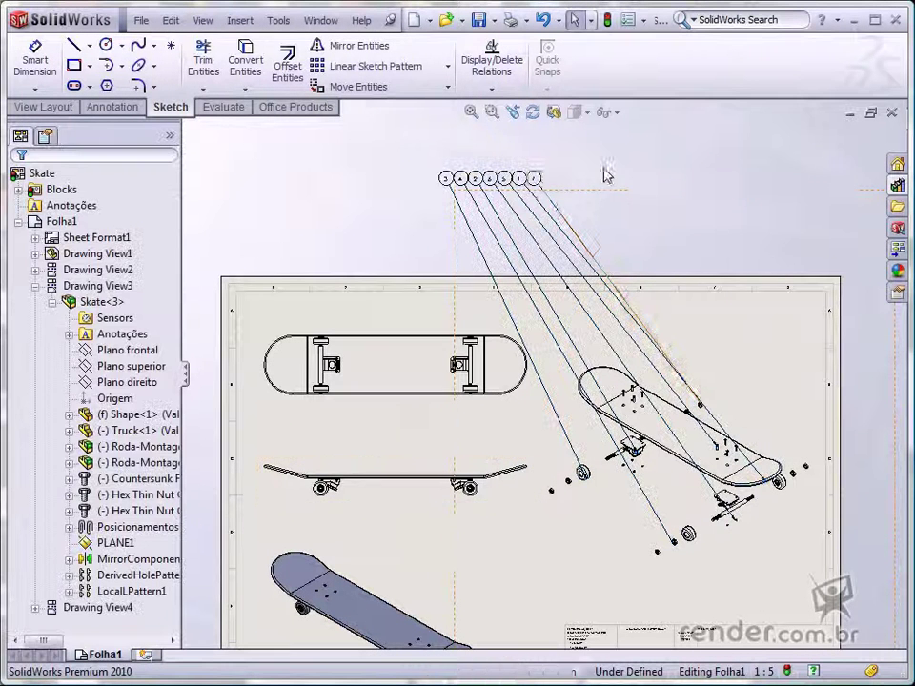
drag(541, 185, 779, 361)
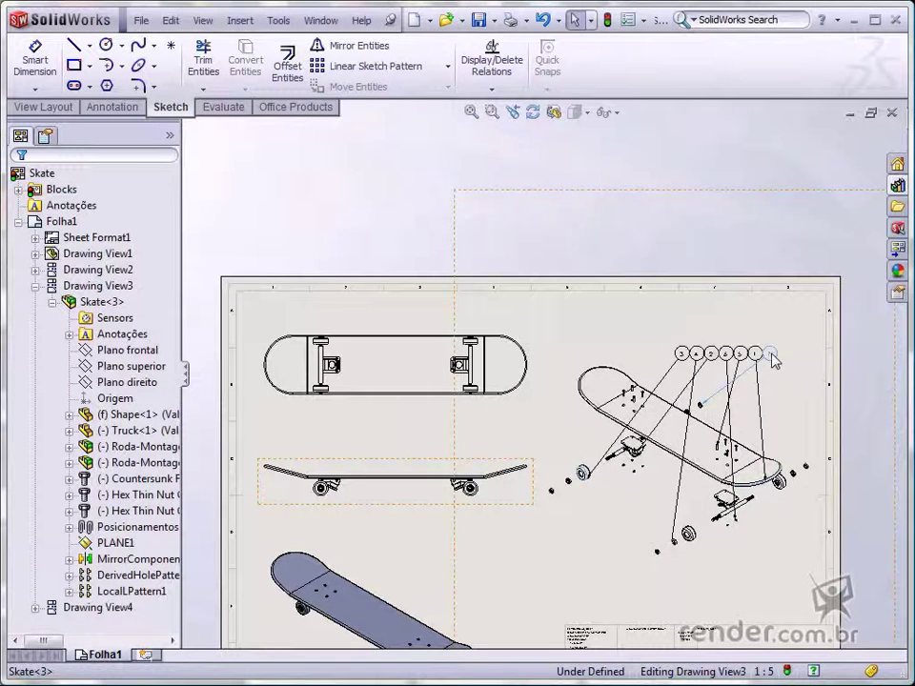
click(771, 357)
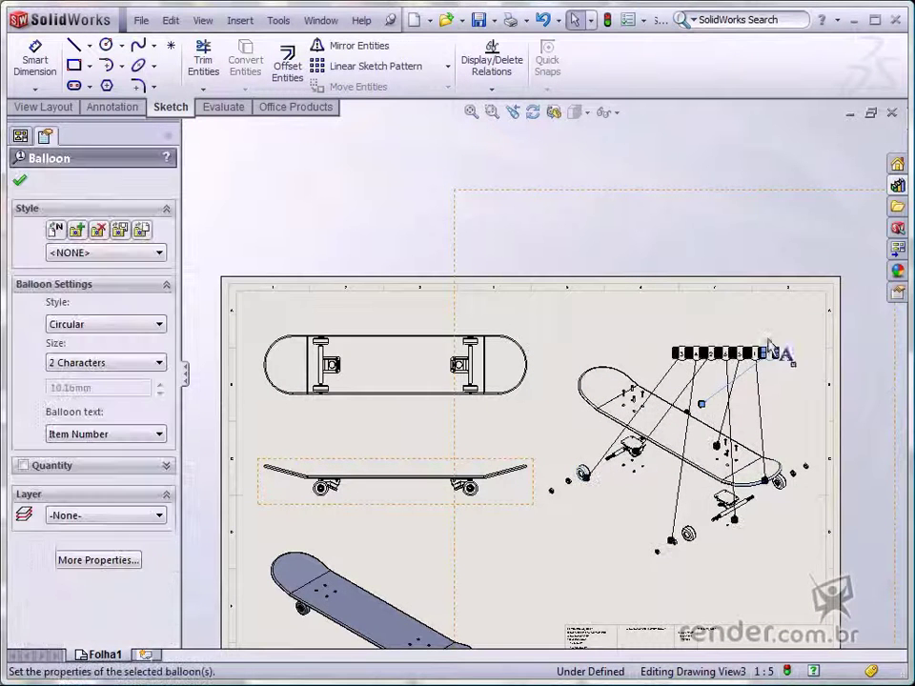
click(734, 191)
key(f)
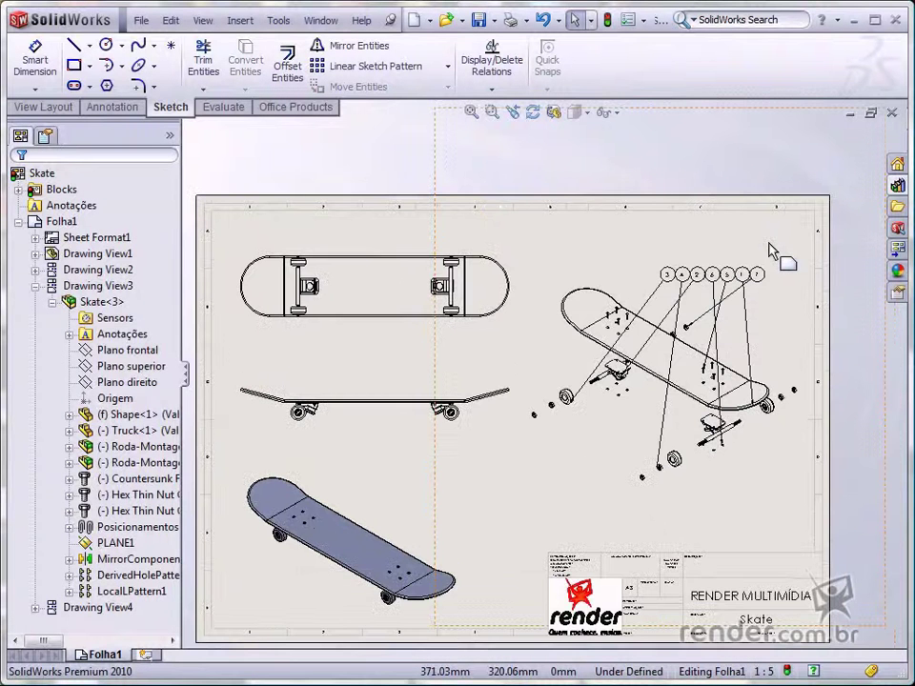
Step: Remove the balloons from their group so each can move separately
click(778, 253)
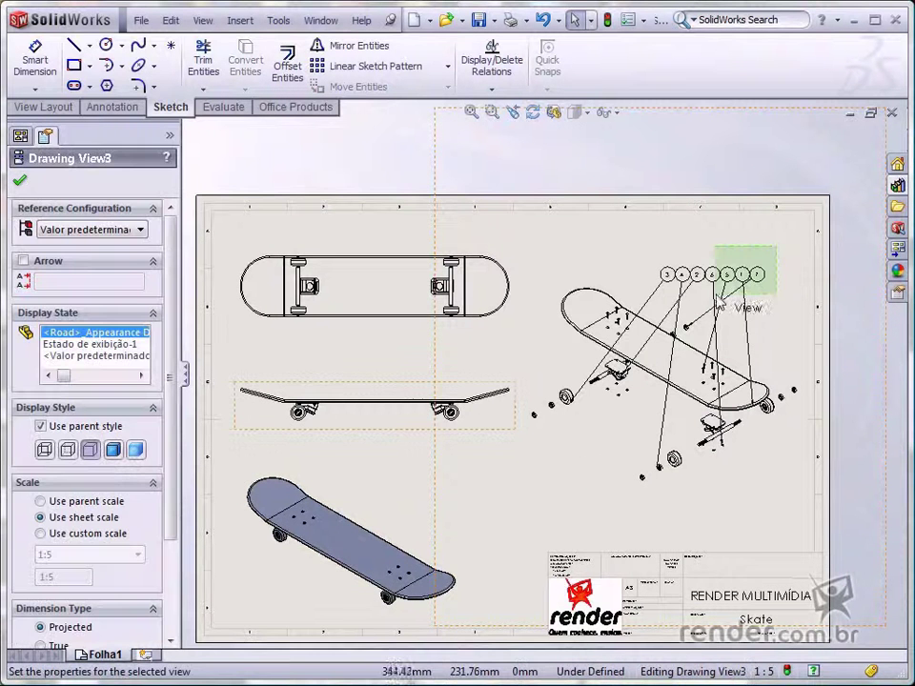
click(652, 292)
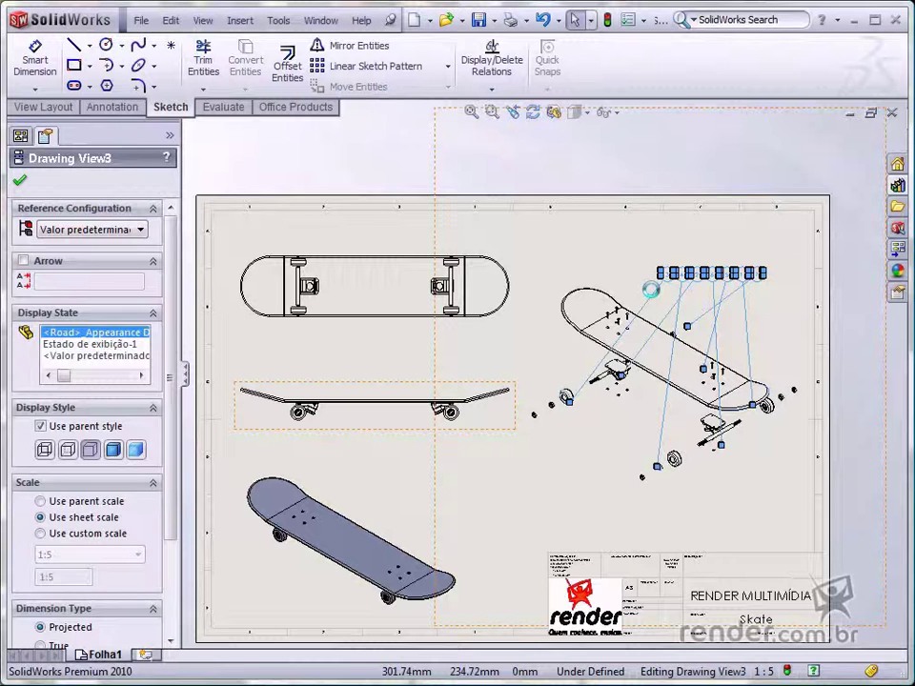
right_click(606, 179)
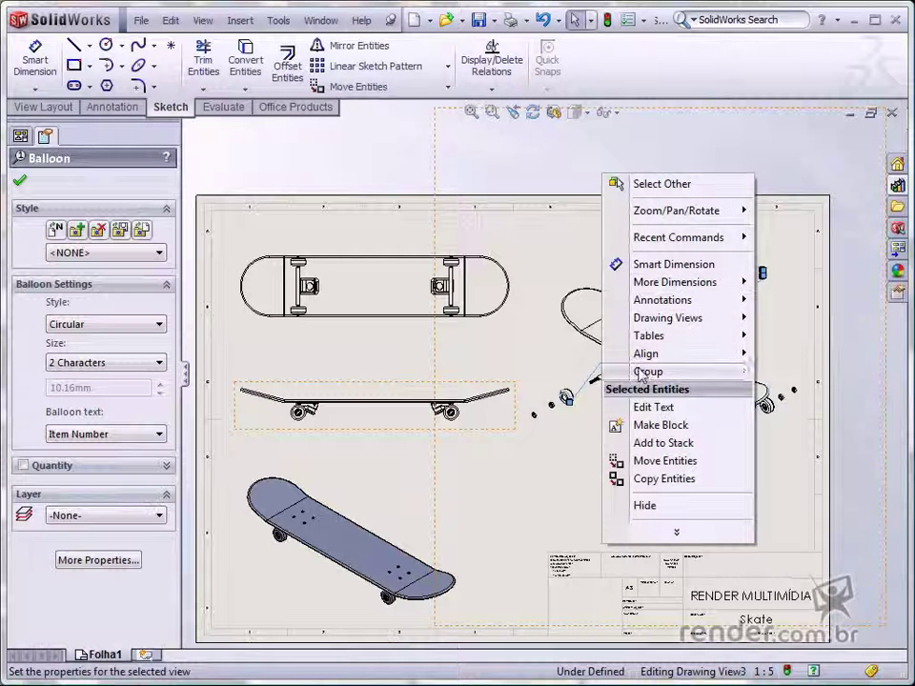
mouse_move(647, 371)
click(786, 389)
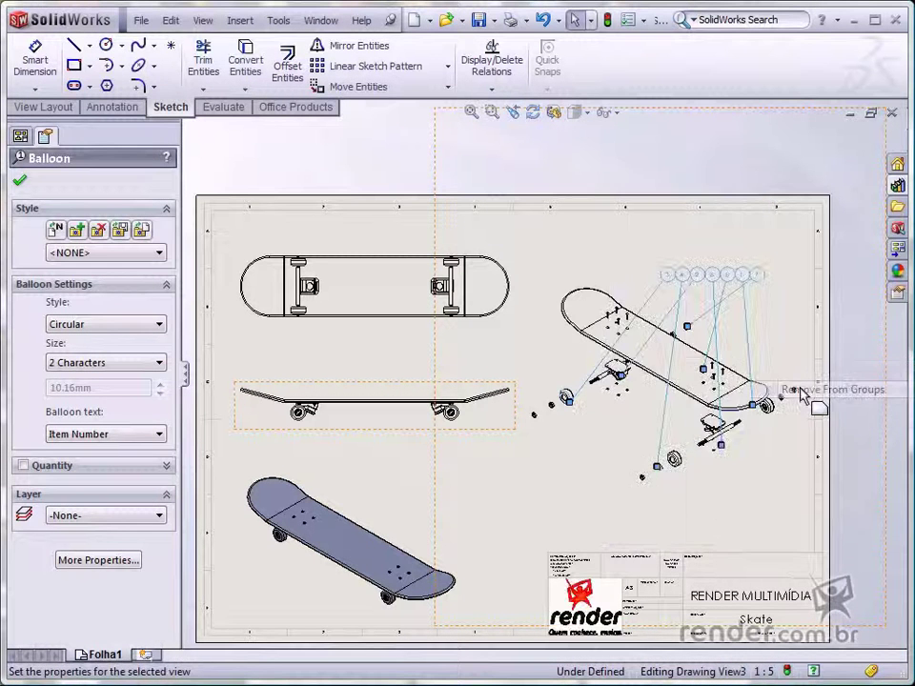
scroll(724, 310, down, 2)
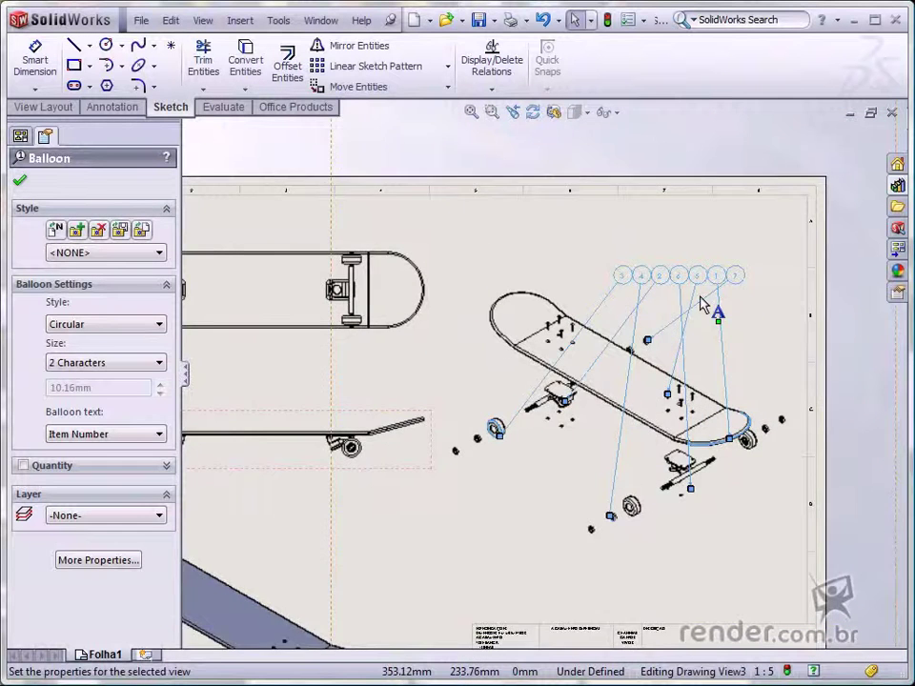
scroll(705, 309, down, 2)
Step: Reorder the balloons along the row (3, 2, 4 at left; 7, 5, 6, 1 at right)
click(772, 249)
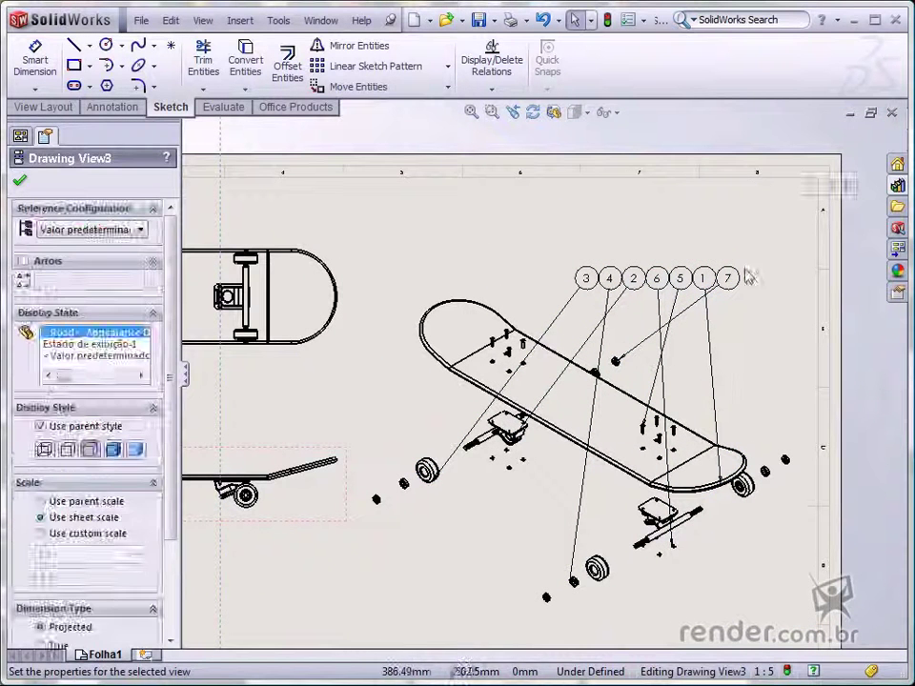
mouse_move(704, 277)
mouse_down()
mouse_move(770, 292)
mouse_move(748, 296)
mouse_move(654, 250)
mouse_up()
drag(657, 278, 731, 288)
drag(679, 281, 698, 286)
drag(660, 254, 673, 287)
drag(585, 278, 543, 286)
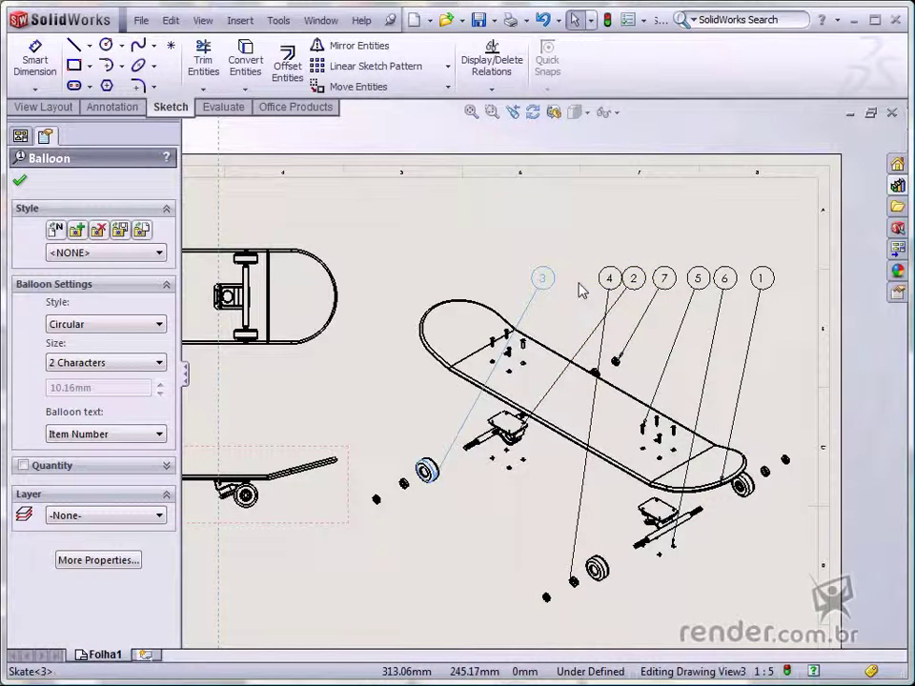
drag(633, 283, 576, 285)
mouse_move(617, 286)
mouse_down()
mouse_move(633, 296)
mouse_move(623, 289)
mouse_up()
drag(667, 284, 694, 283)
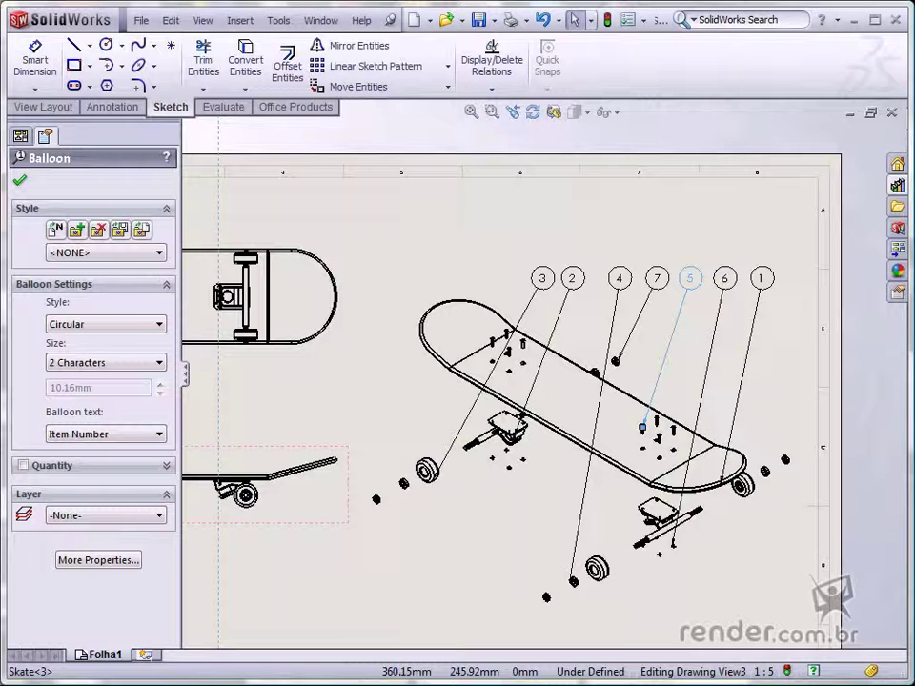
key(f)
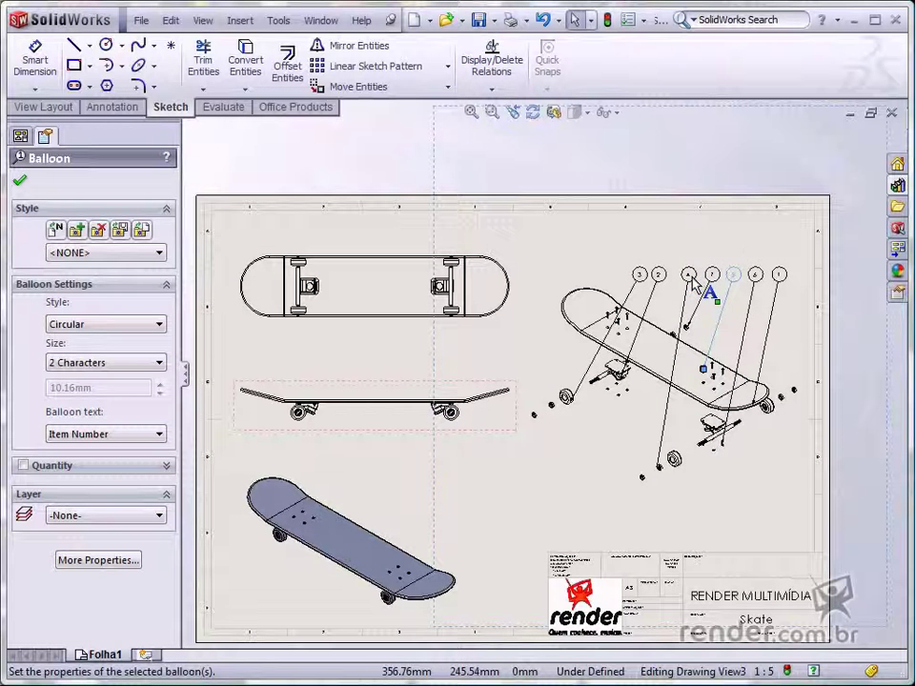
click(404, 168)
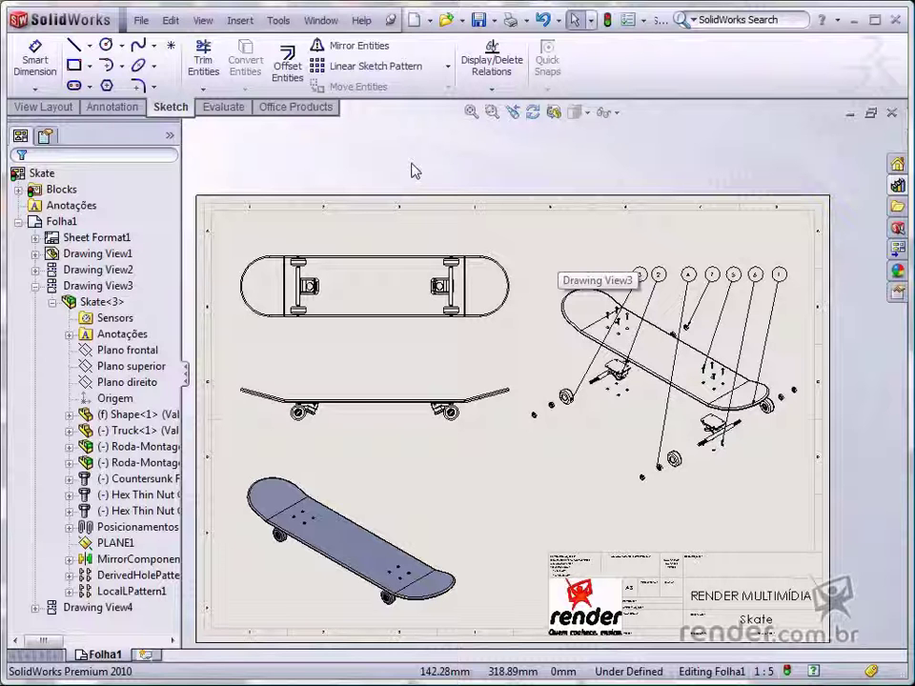
Step: Dimension the deck's tail and right-end bends in the side view at 165° each
key(s)
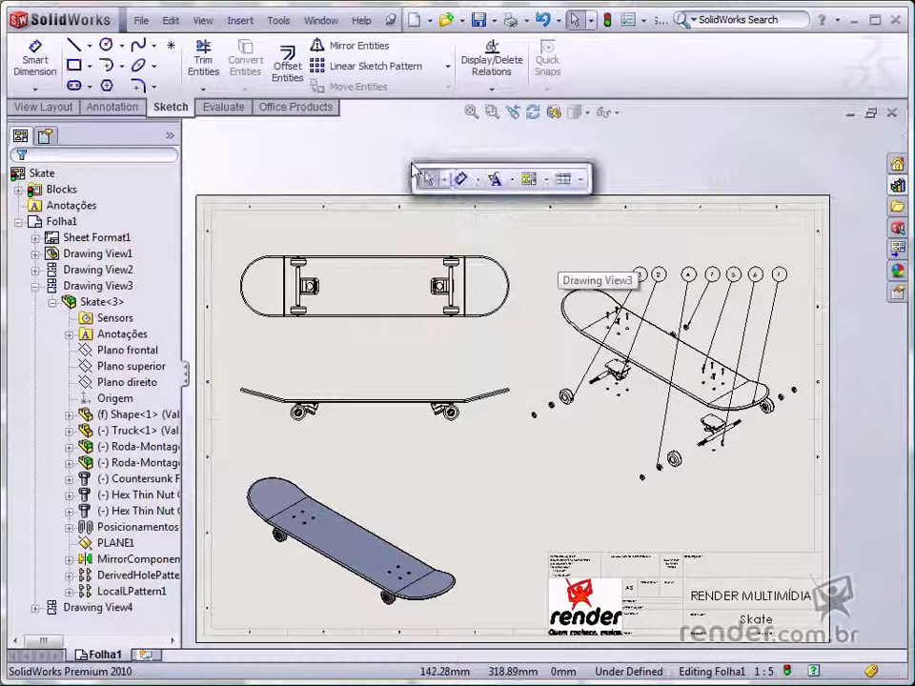
click(460, 178)
scroll(347, 408, down, 5)
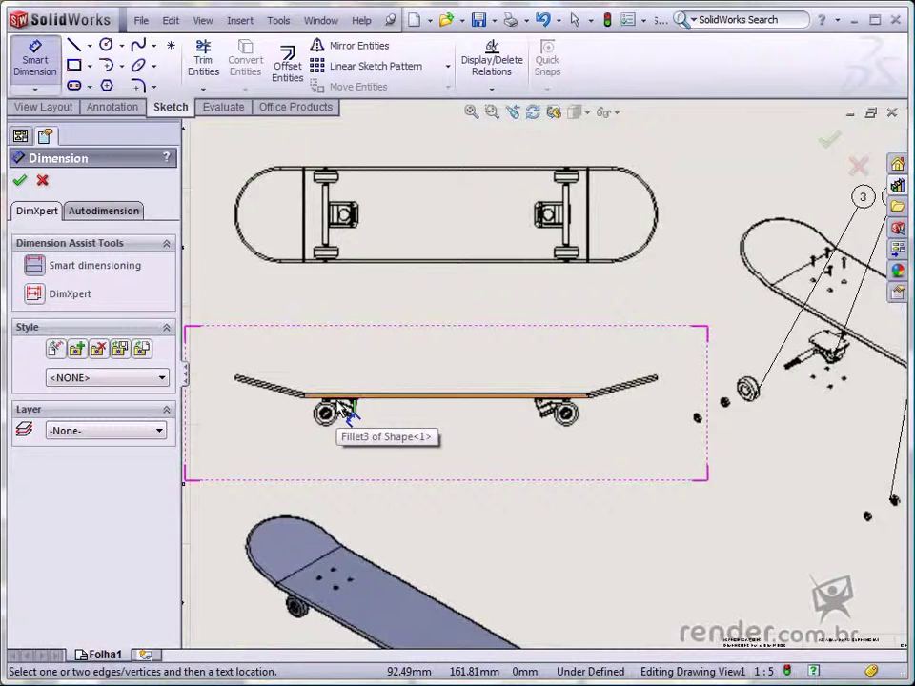
scroll(340, 407, down, 3)
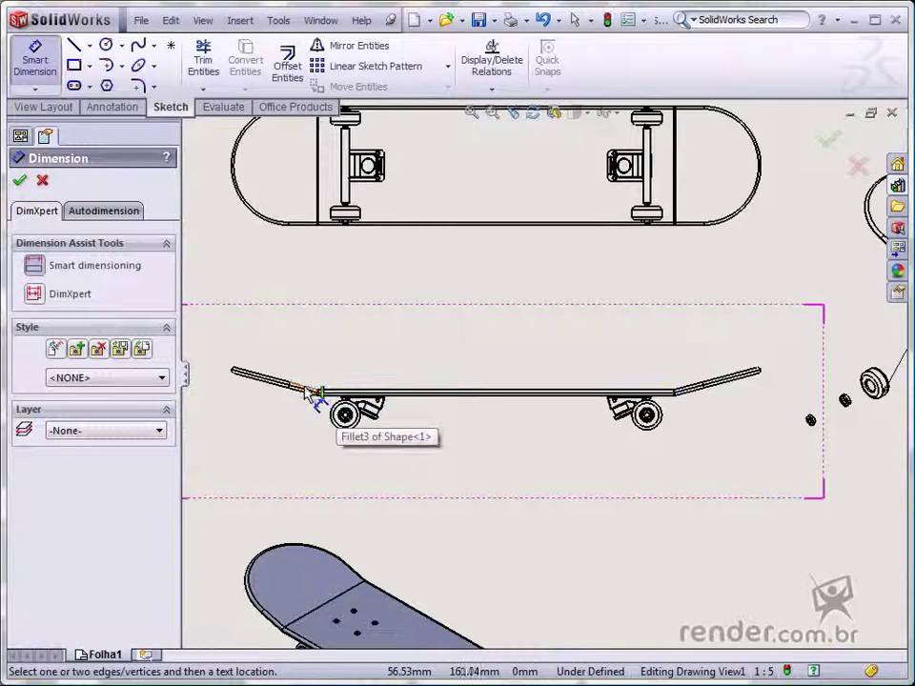
click(308, 391)
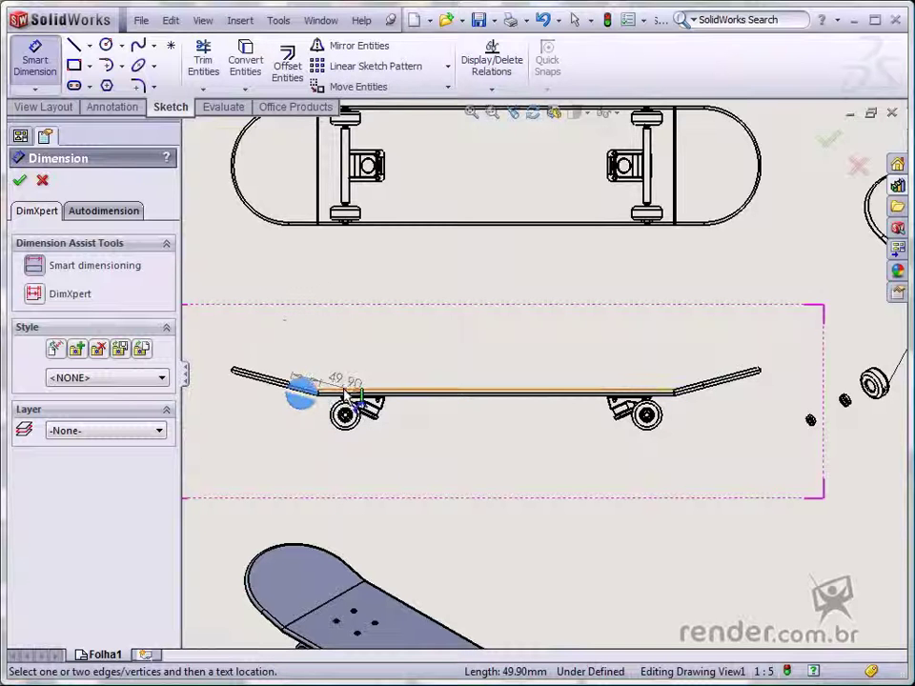
click(340, 390)
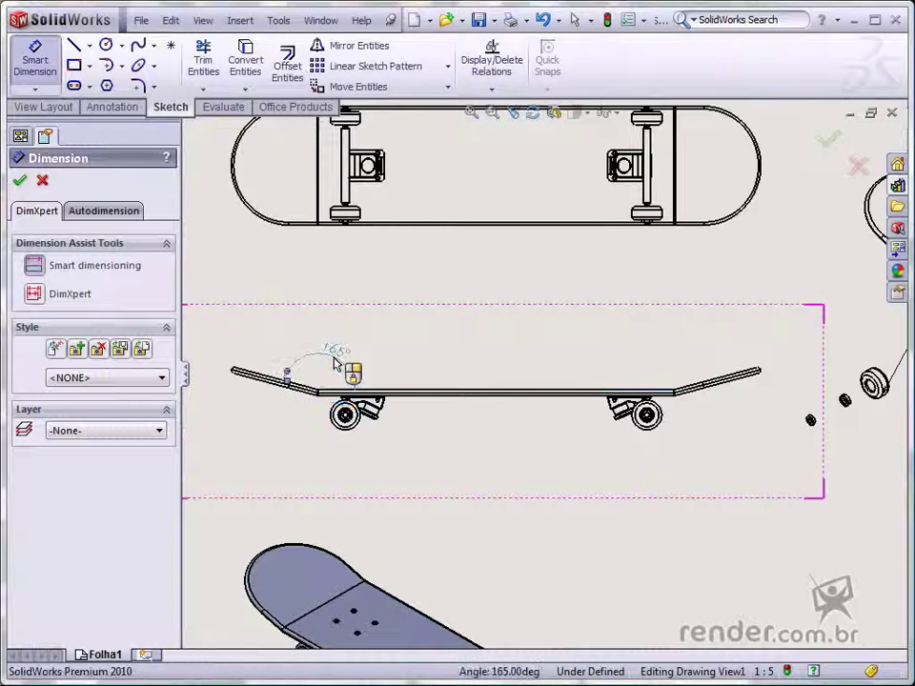
click(334, 354)
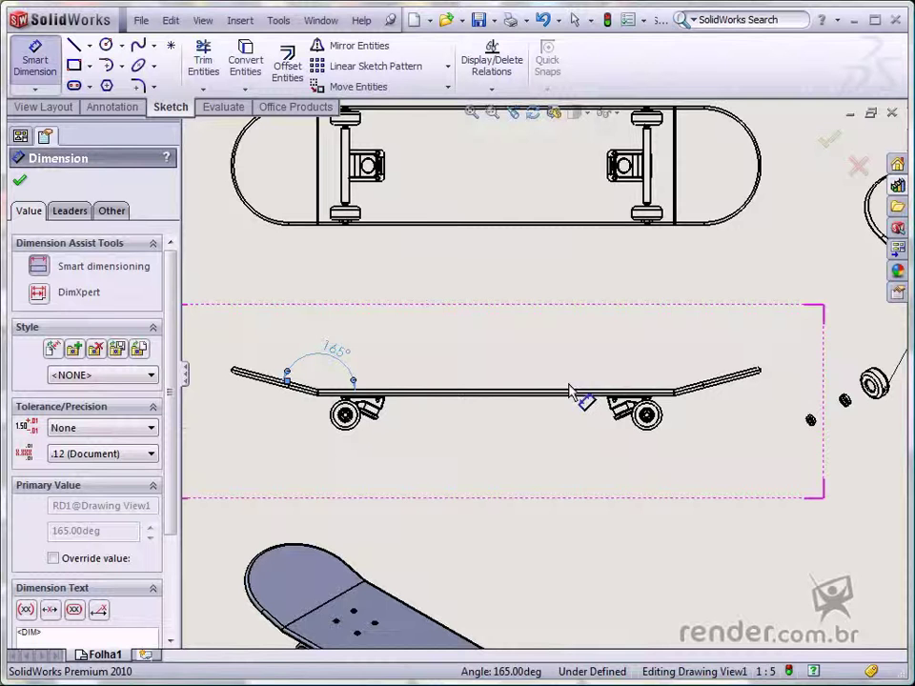
click(682, 390)
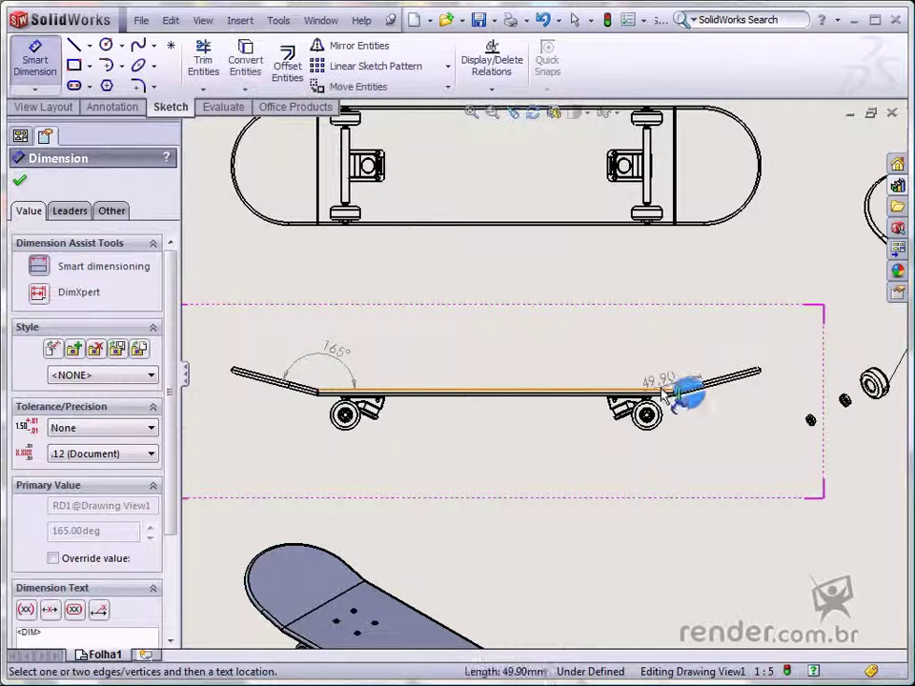
click(661, 388)
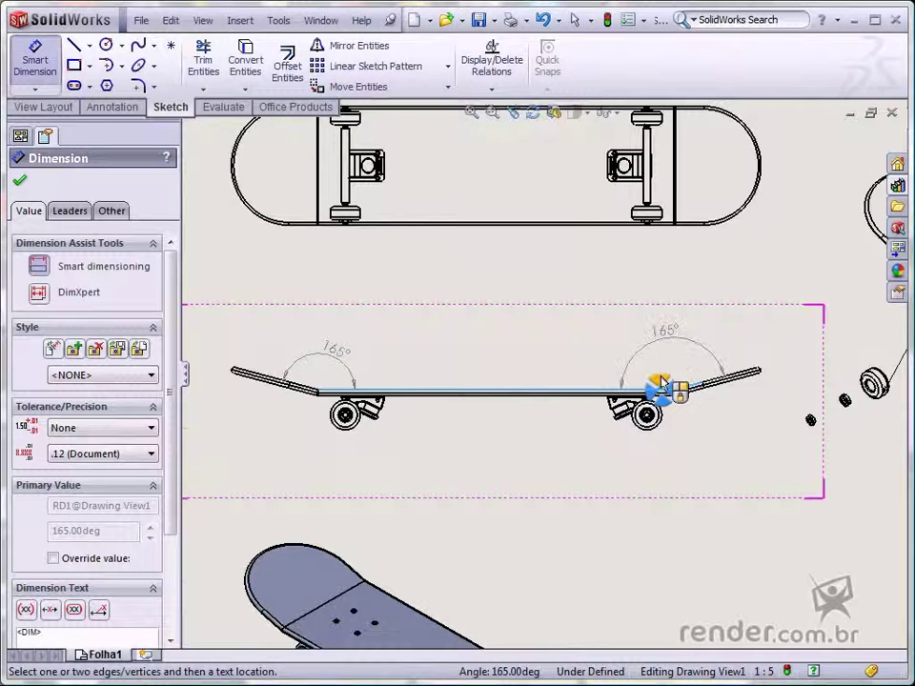
click(665, 342)
Step: Add the 884.54 overall deck length dimension from the left tip
scroll(748, 386, down, 2)
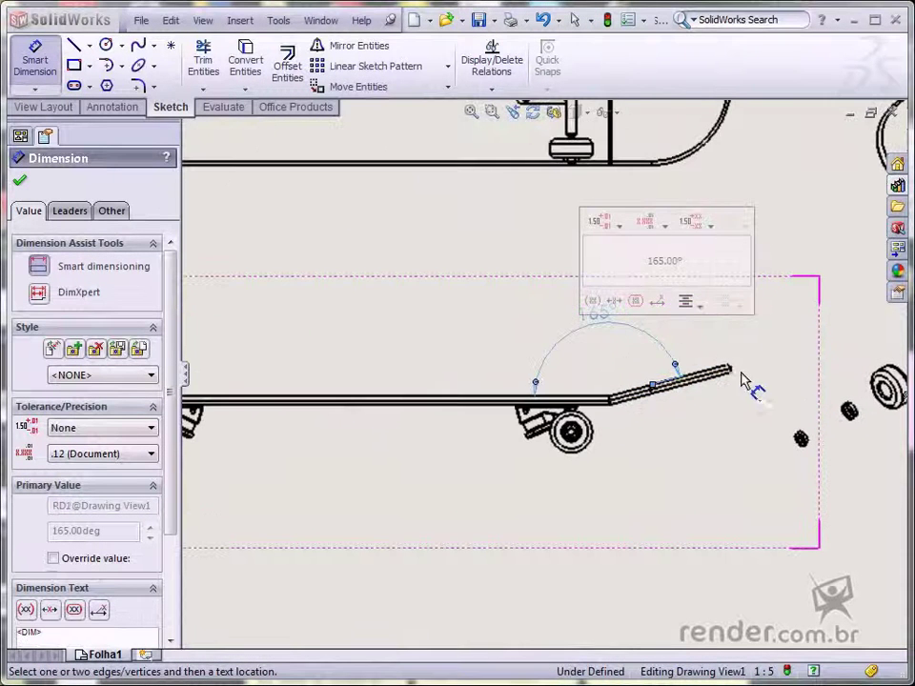
scroll(734, 376, up, 4)
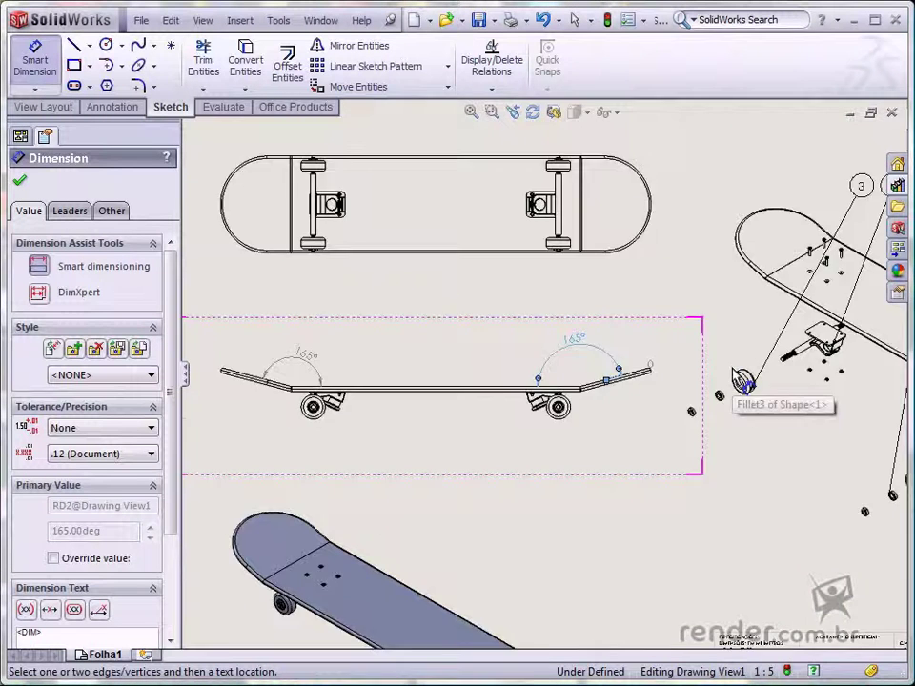
scroll(373, 380, down, 4)
scroll(338, 390, down, 2)
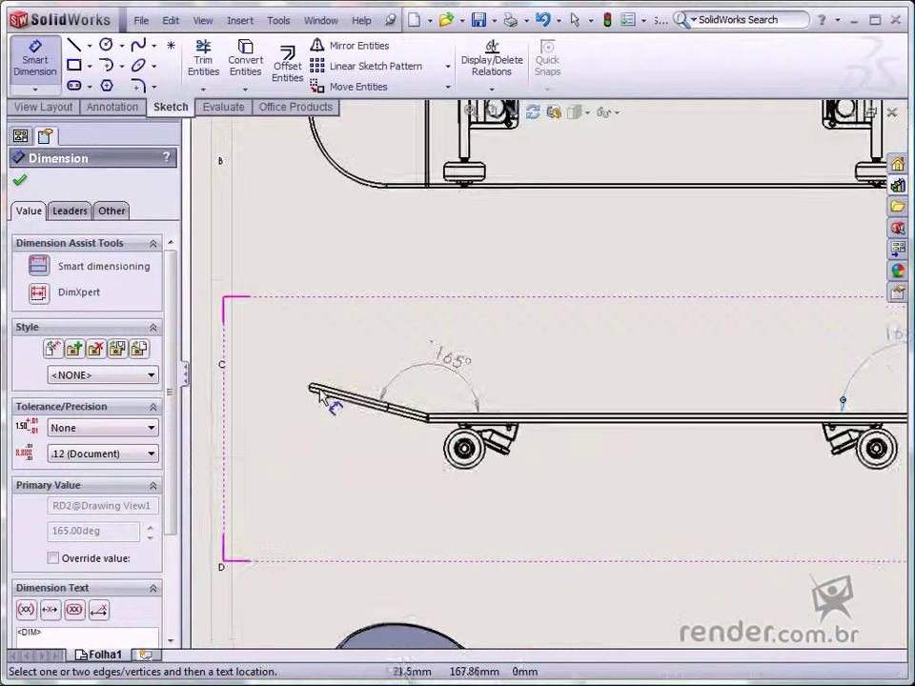
scroll(316, 400, down, 2)
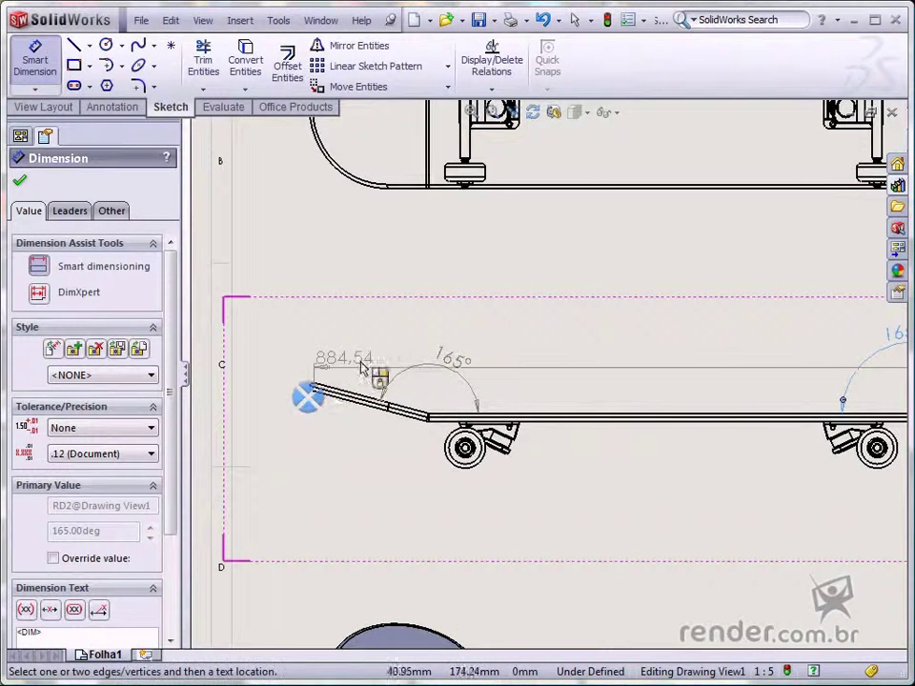
click(311, 389)
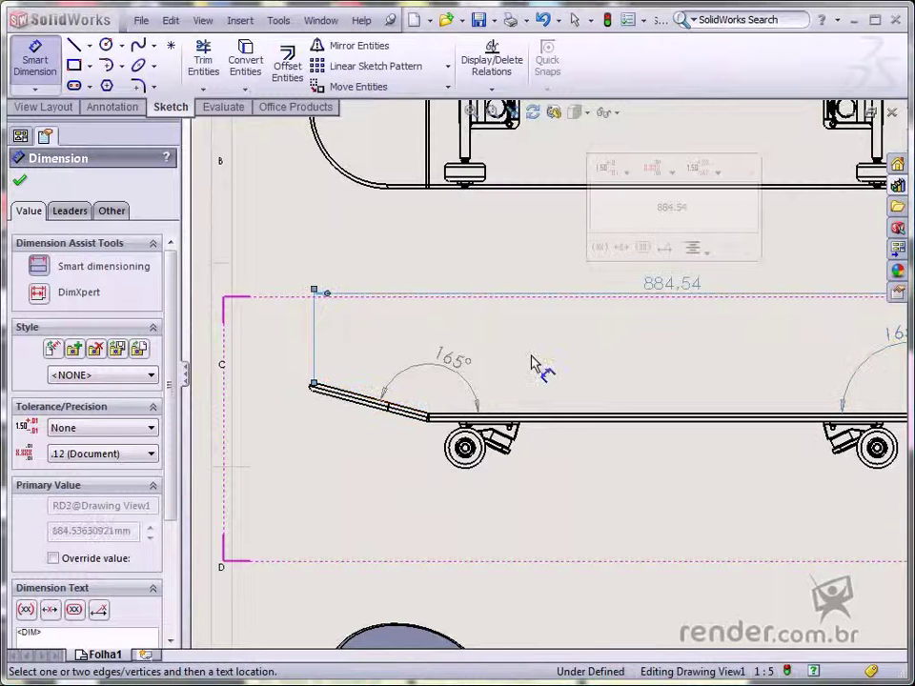
scroll(539, 369, up, 6)
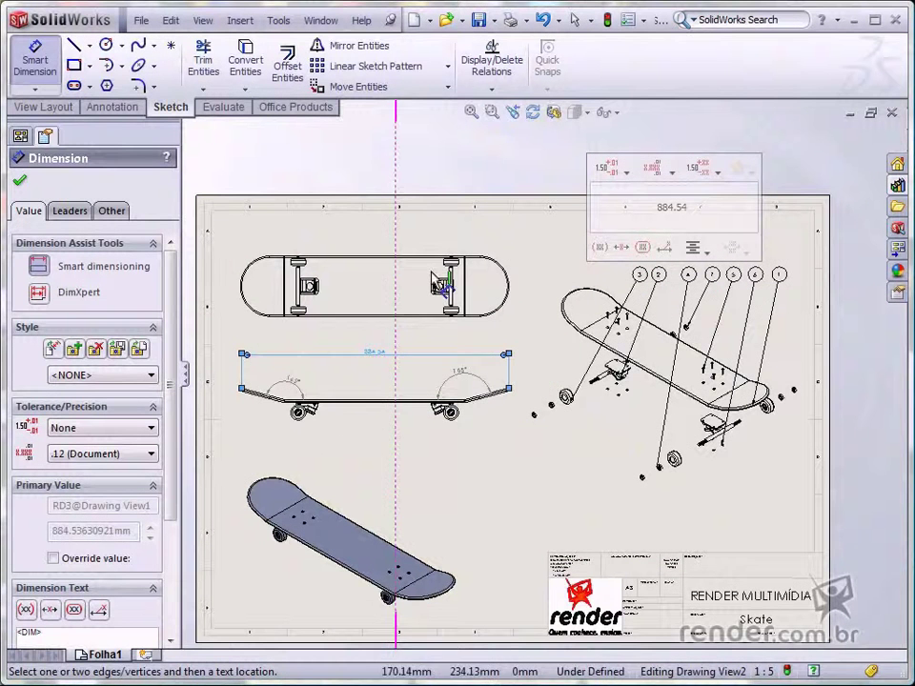
key(Escape)
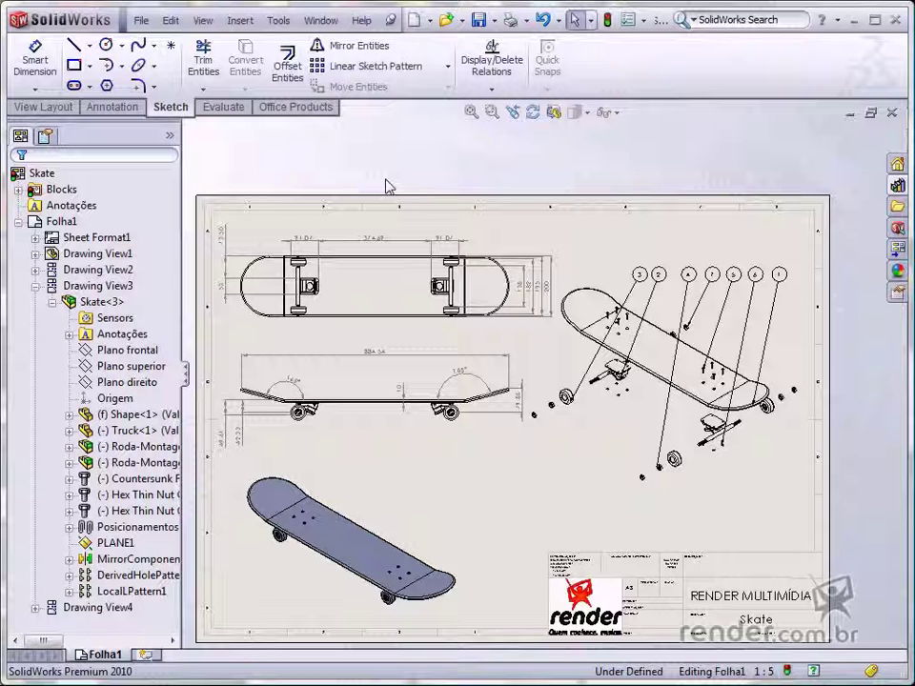
Step: Start a bill of materials on Drawing View3 with the bom-standard template and Parts only
click(243, 23)
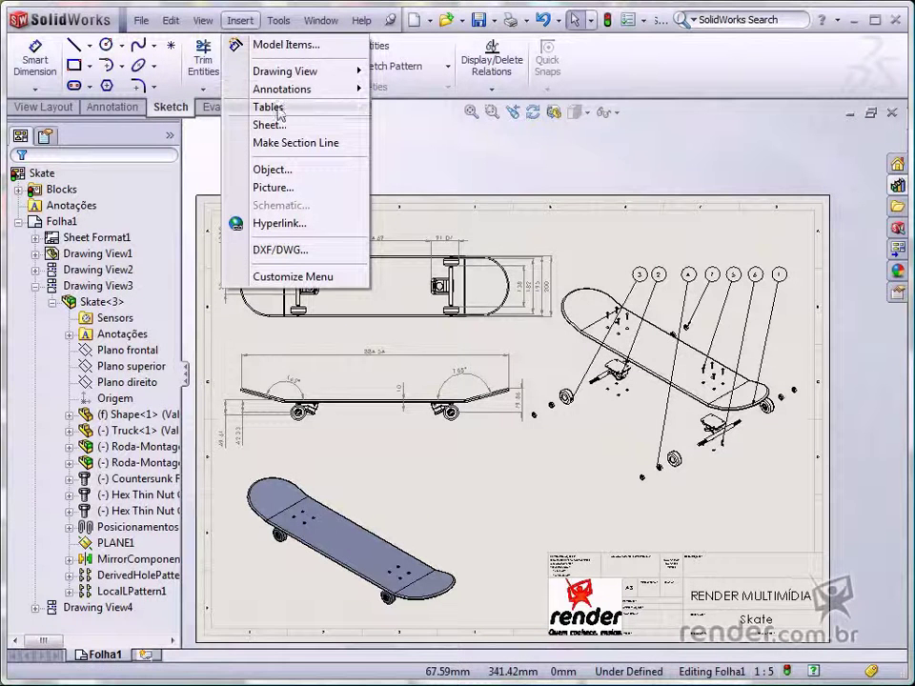
mouse_move(321, 107)
click(412, 143)
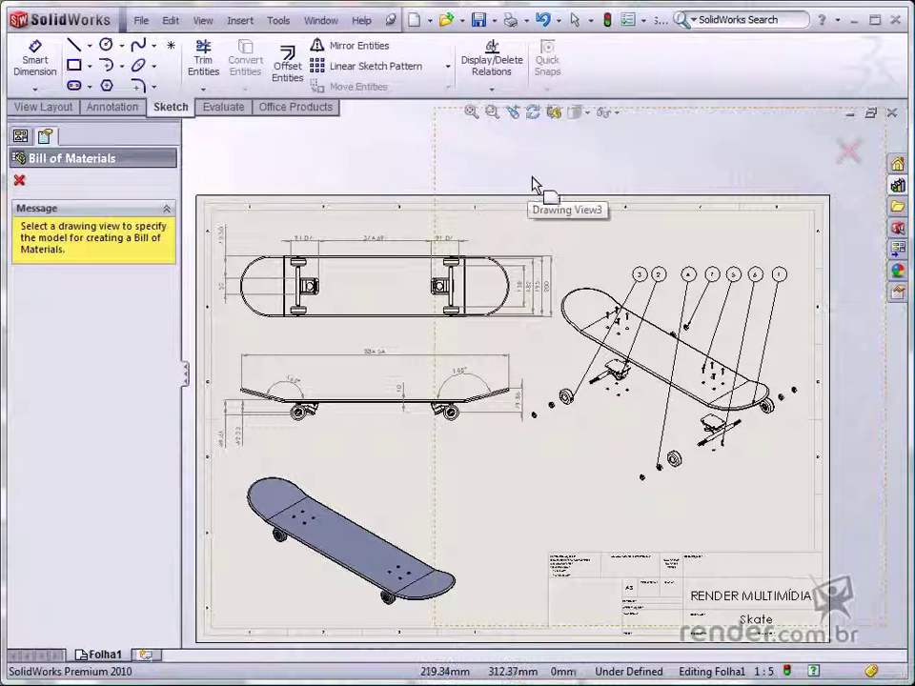
click(644, 420)
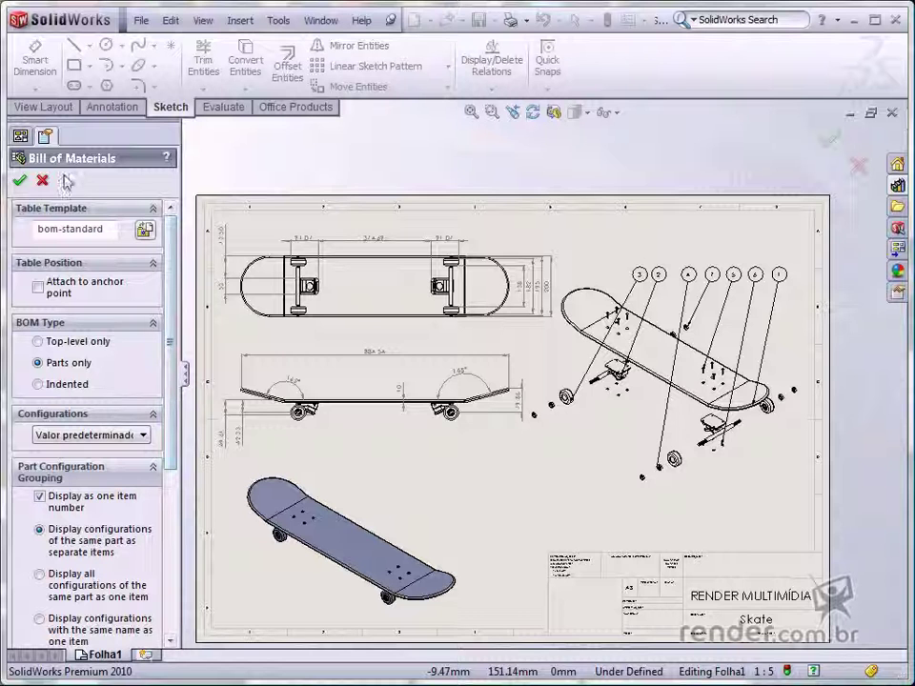
Step: Place the seven-row parts table above the title block and check its rows
click(19, 182)
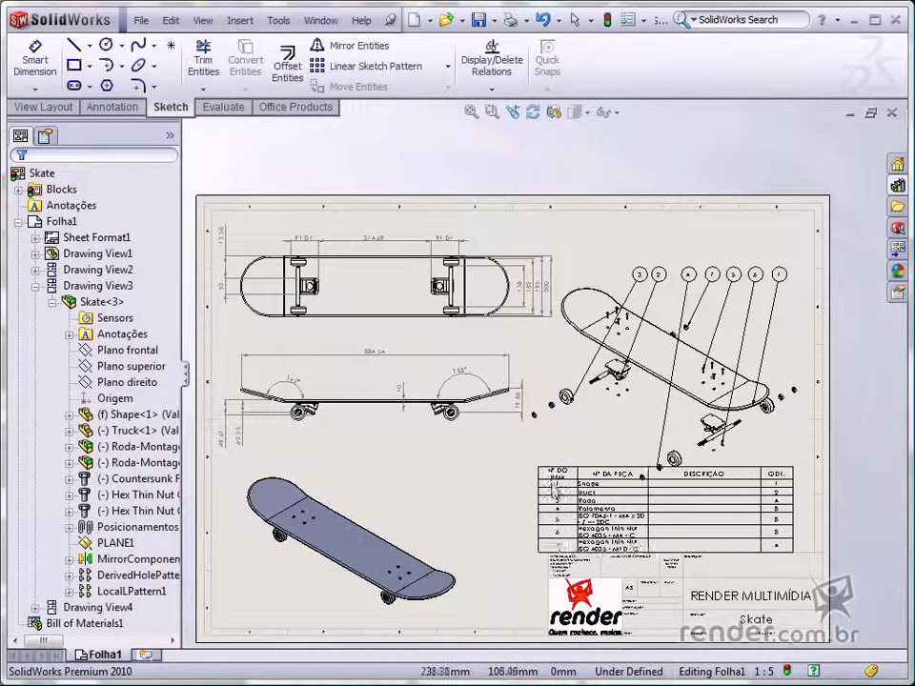
click(546, 484)
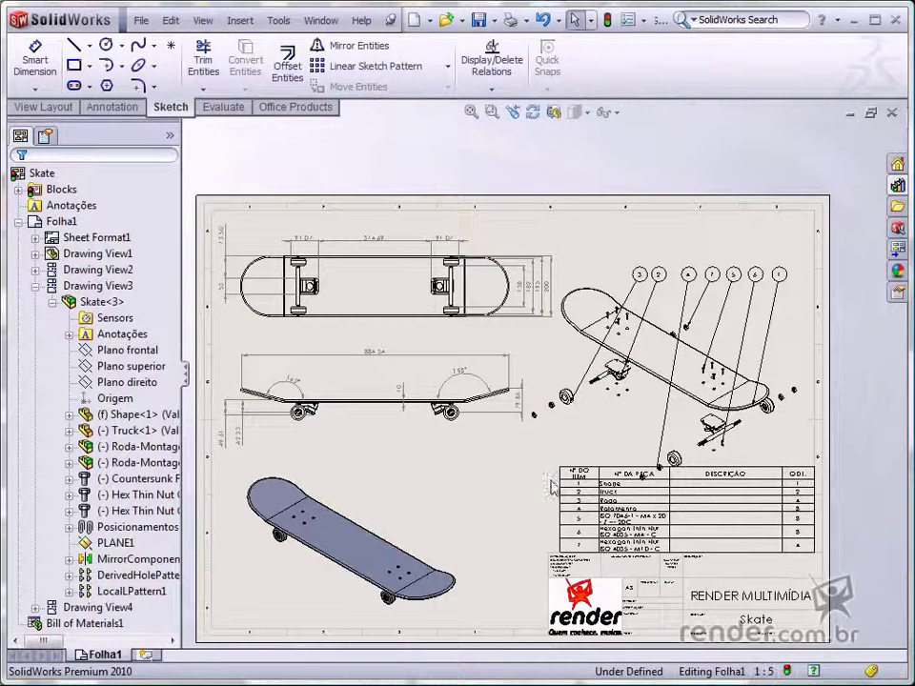
scroll(621, 531, down, 3)
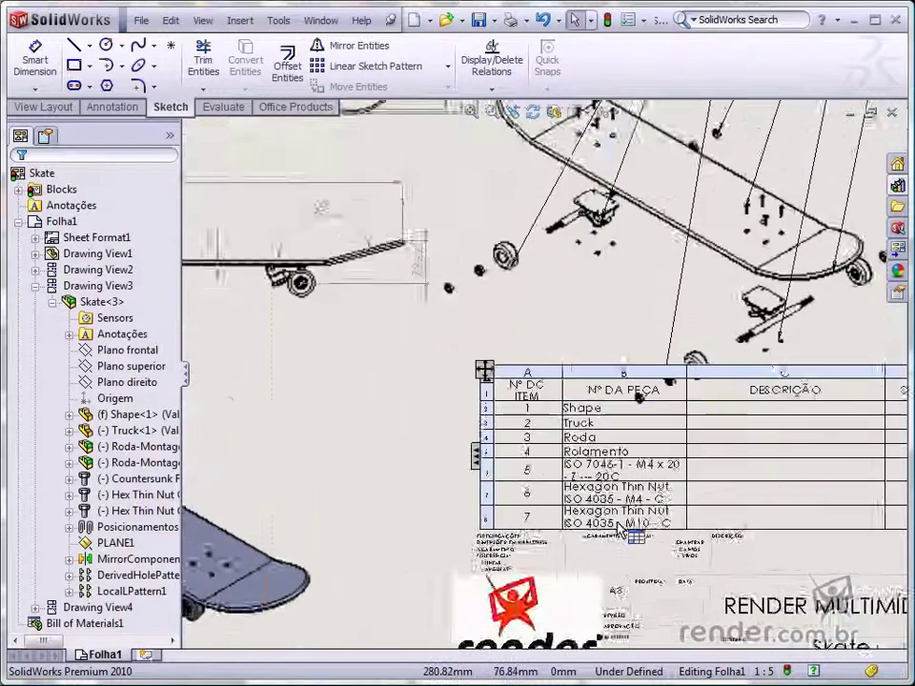
scroll(621, 531, down, 1)
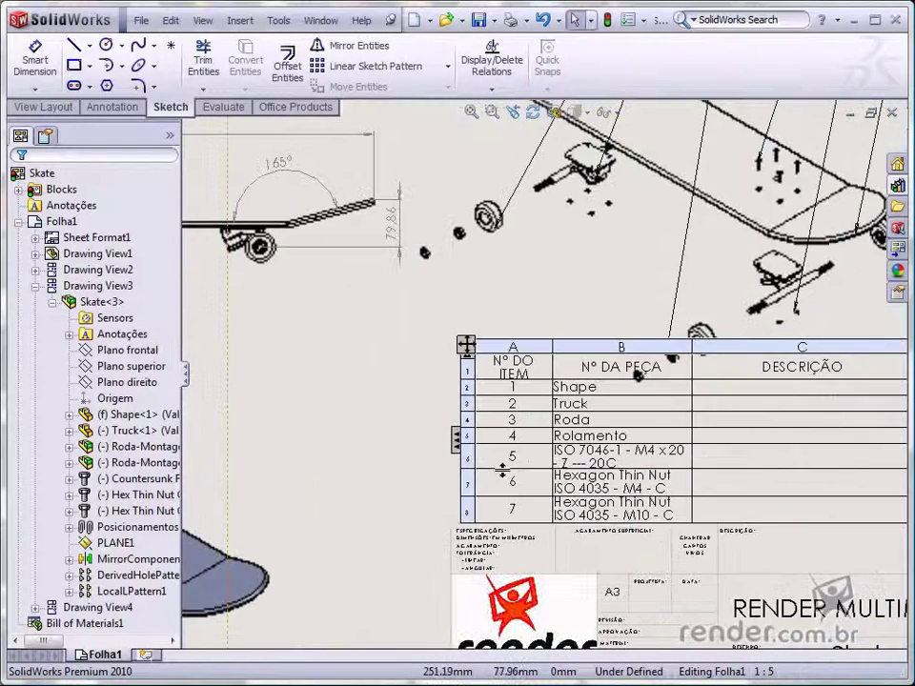
click(459, 446)
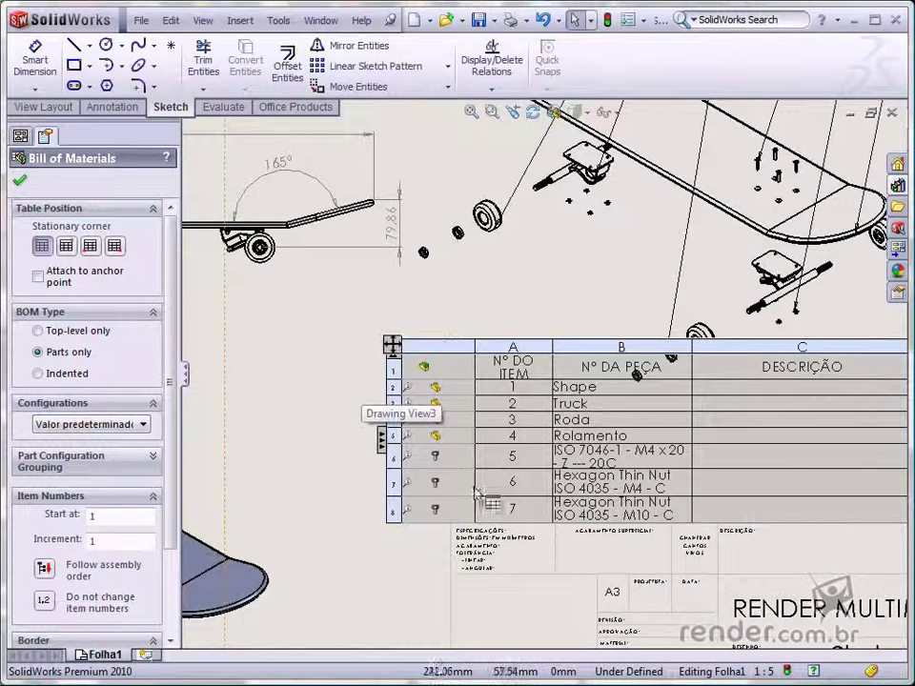
mouse_move(400, 521)
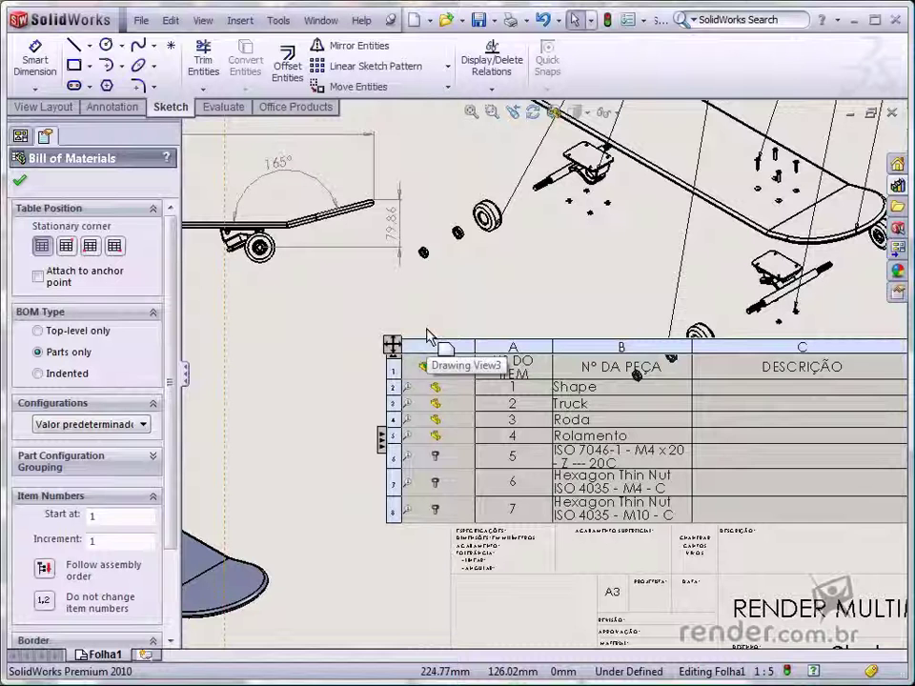
mouse_move(427, 387)
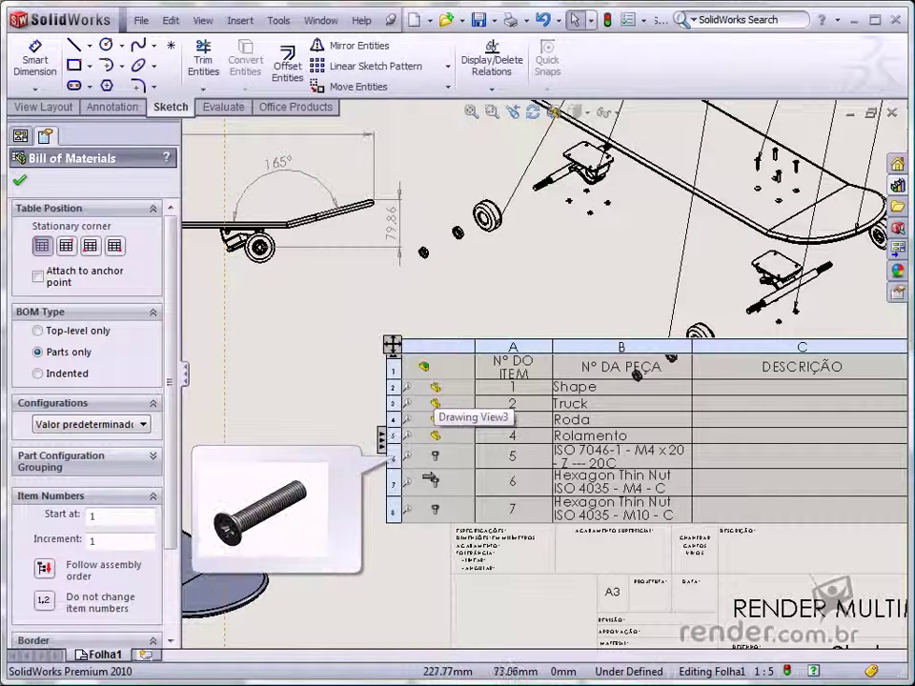
mouse_move(392, 484)
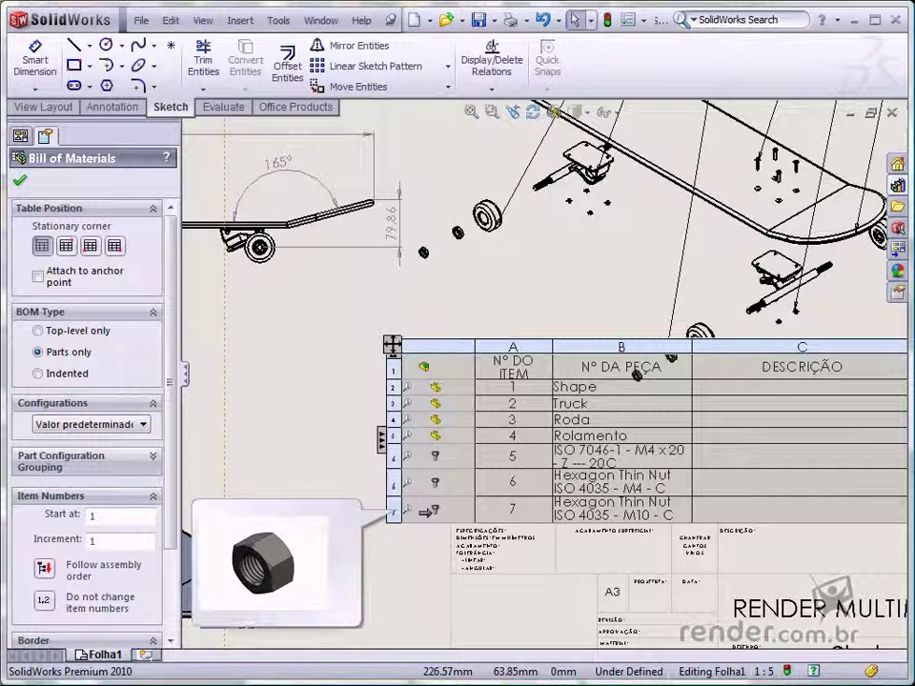
Step: Zoom to fit the whole A3 sheet and deselect the table and Drawing View3
key(f)
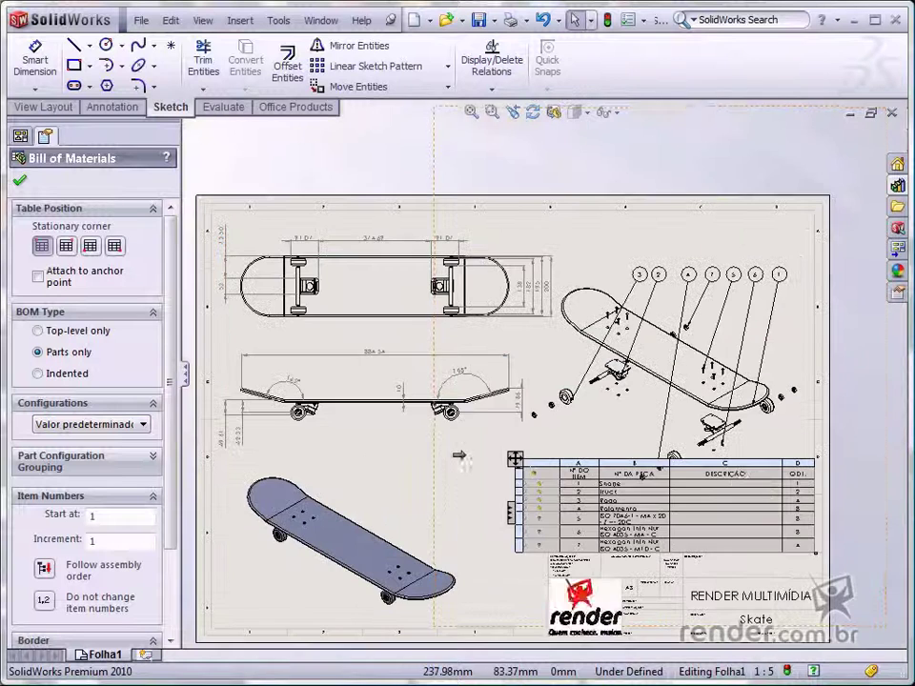
click(891, 431)
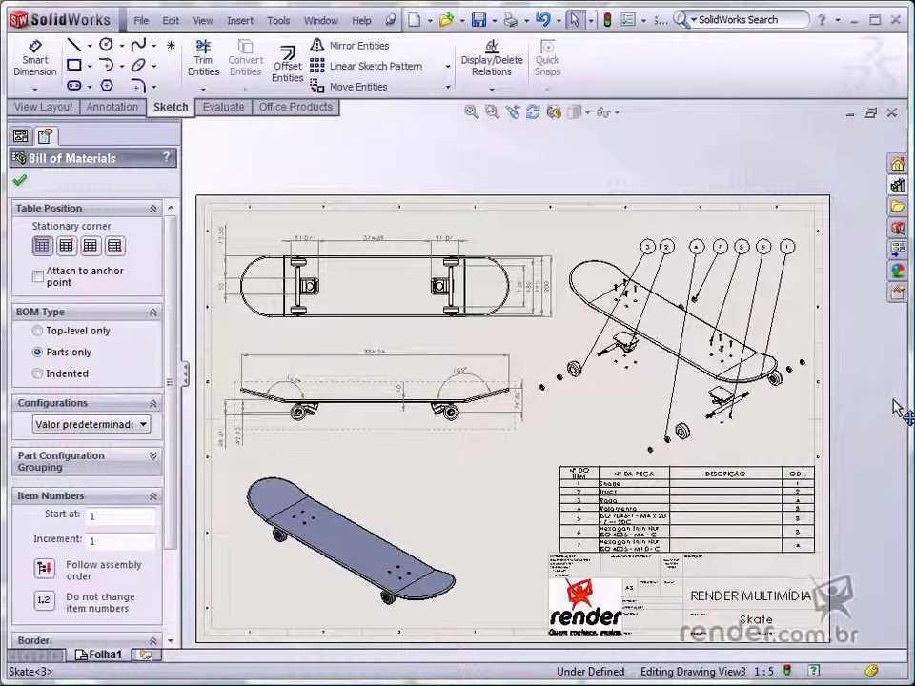
click(475, 411)
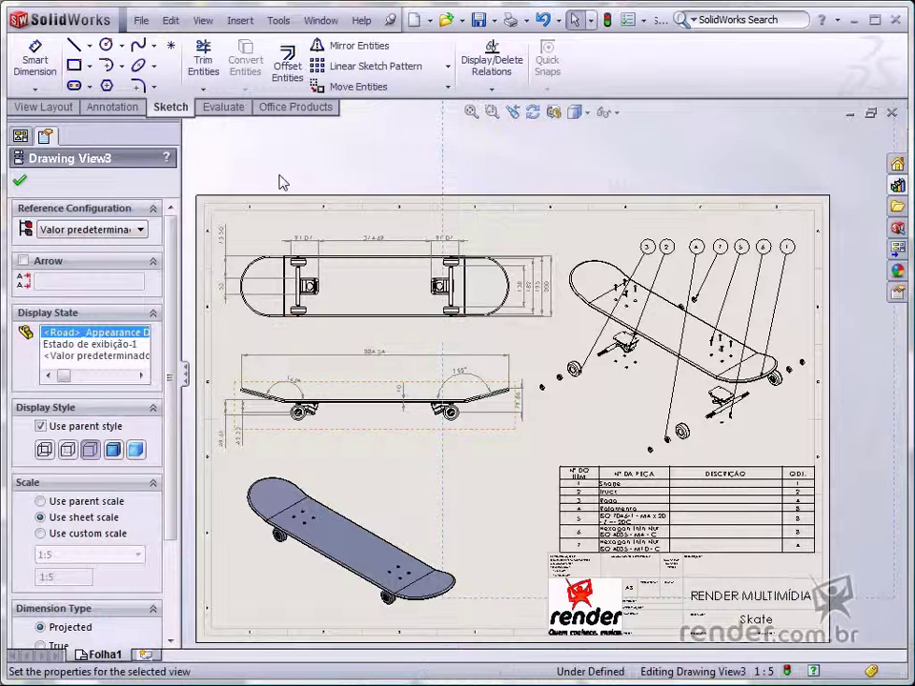
click(282, 183)
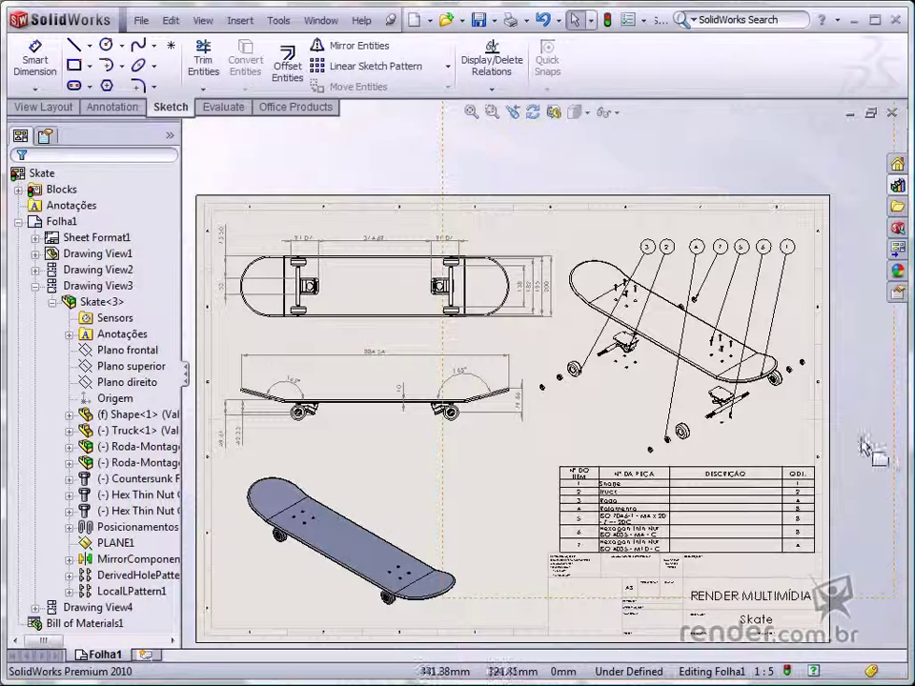